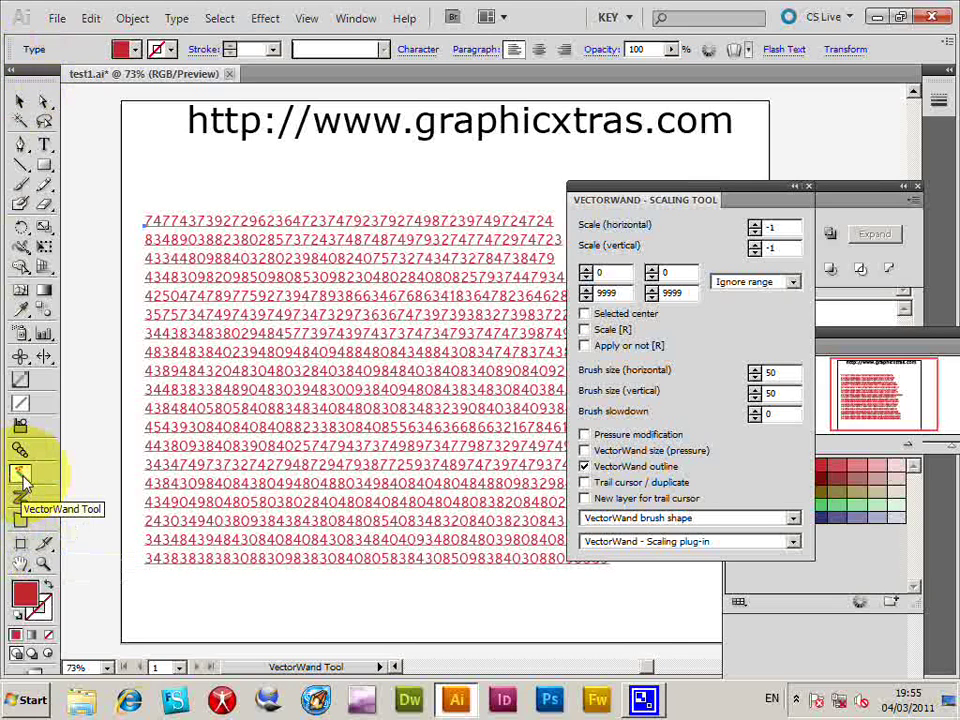
# Expand the selected red number text block into vector outlines.
pyautogui.click(20, 101)
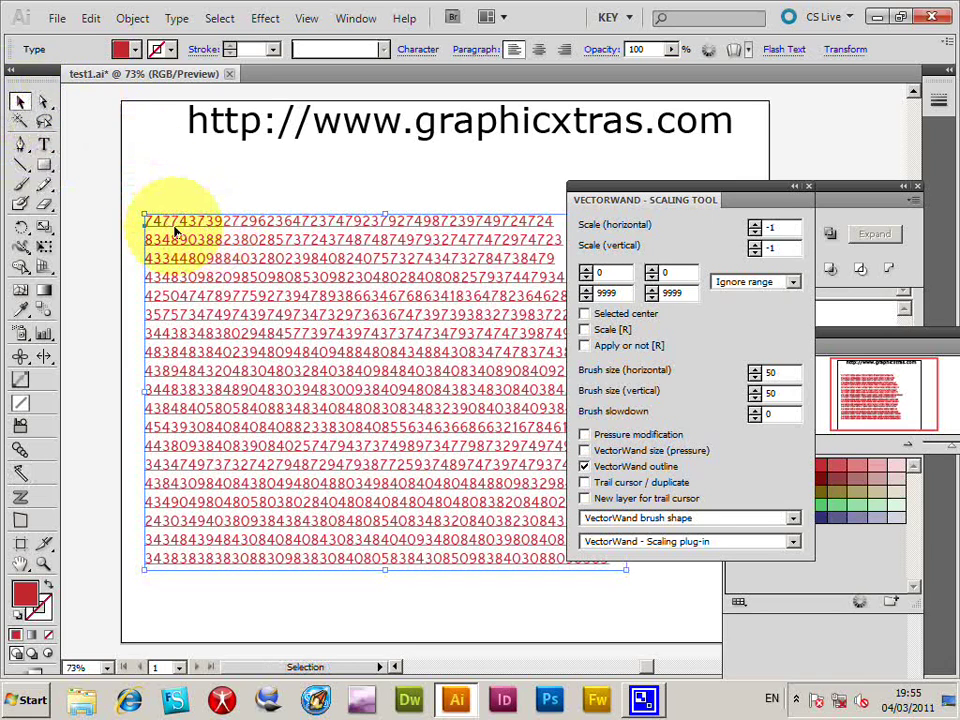
pyautogui.click(130, 18)
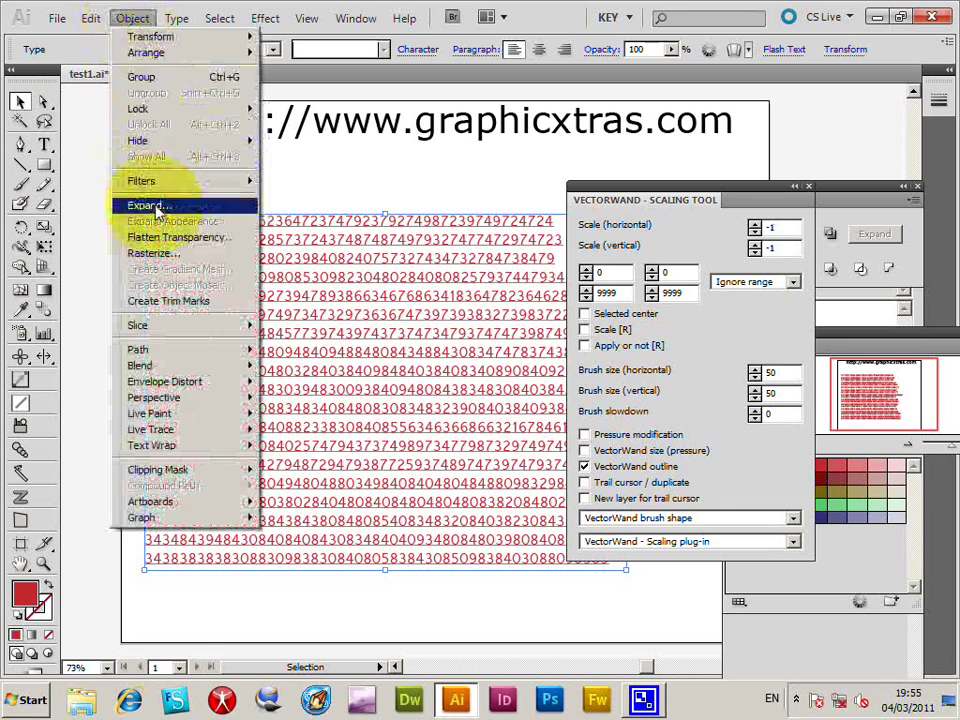
pyautogui.click(150, 206)
pyautogui.click(575, 278)
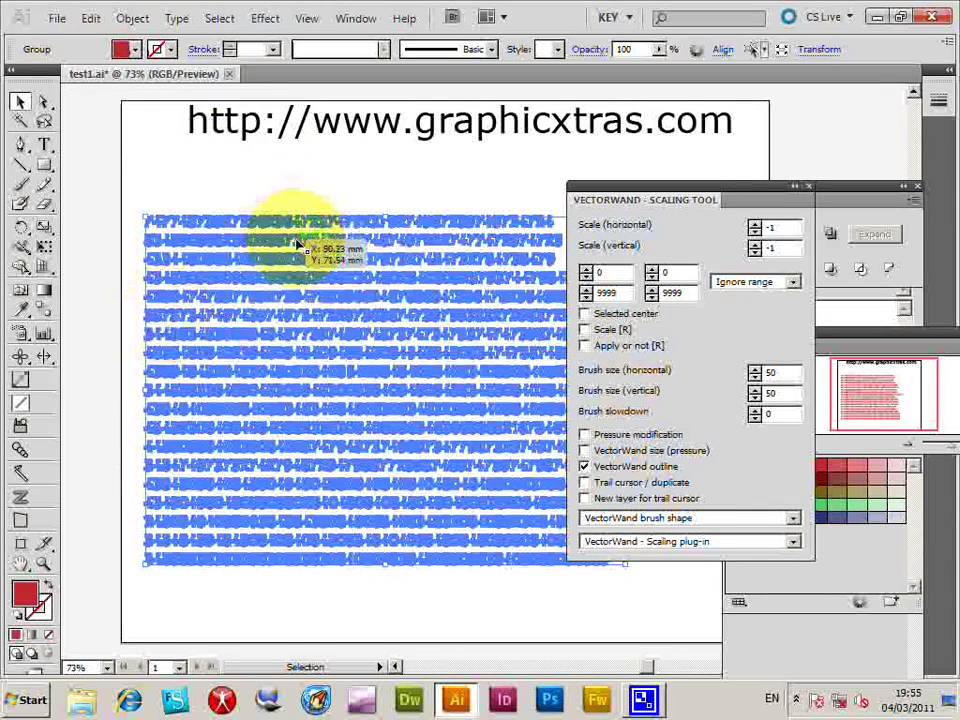
# Shrink the digits in the middle-left of the number block with the VectorWand Scaling plug-in at scale -1, and deselect the group.
pyautogui.click(20, 478)
pyautogui.moveTo(639, 199); pyautogui.dragTo(621, 199)
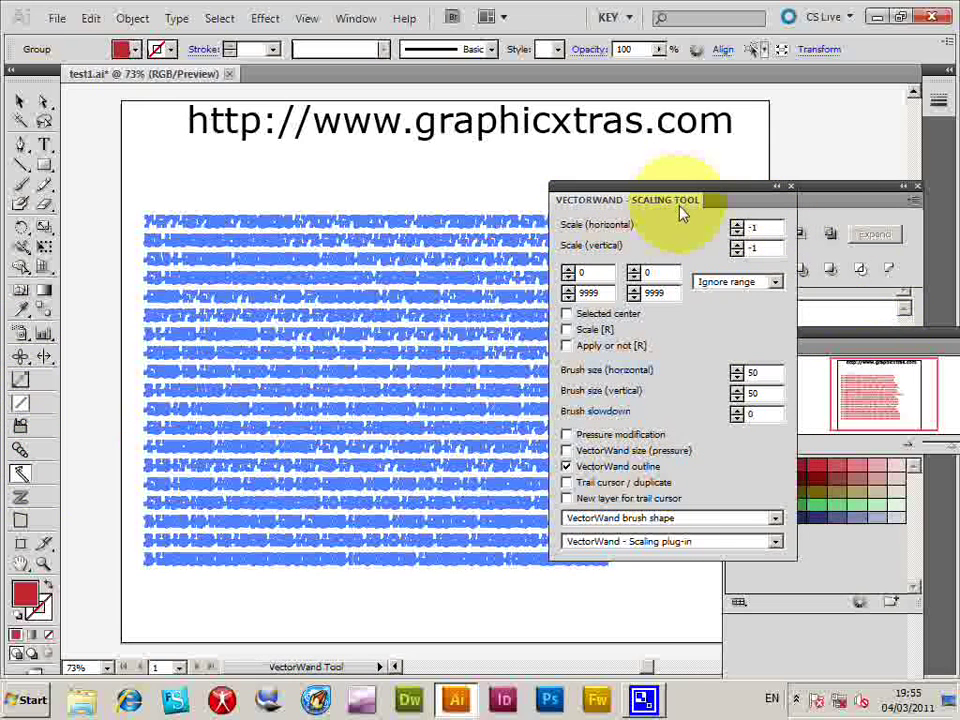
pyautogui.click(600, 541)
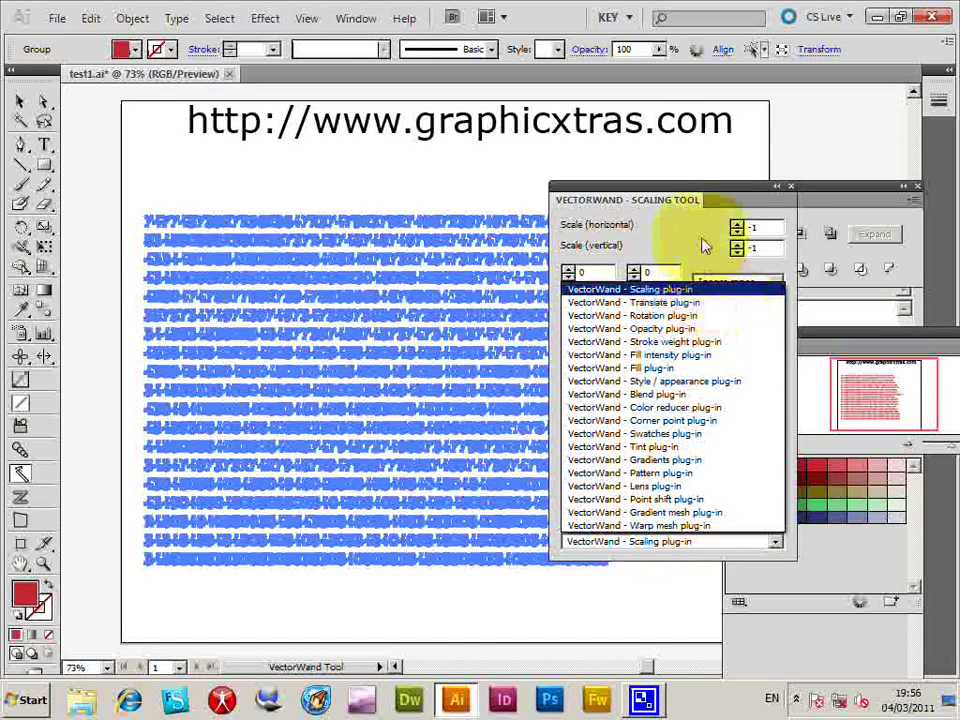
pyautogui.click(660, 289)
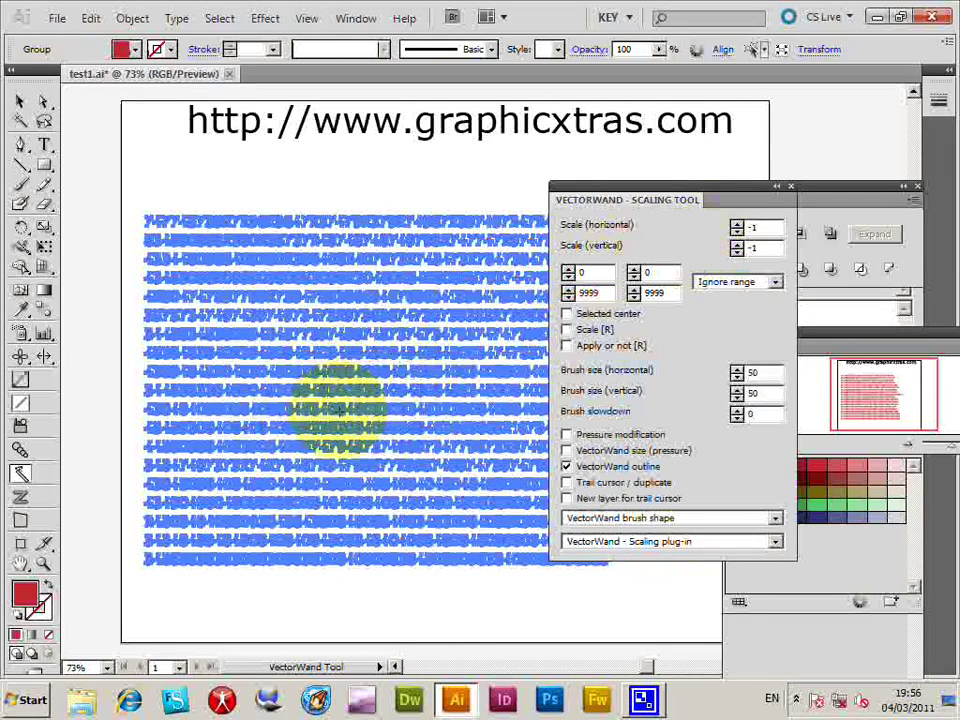
pyautogui.moveTo(315, 363); pyautogui.dragTo(306, 393)
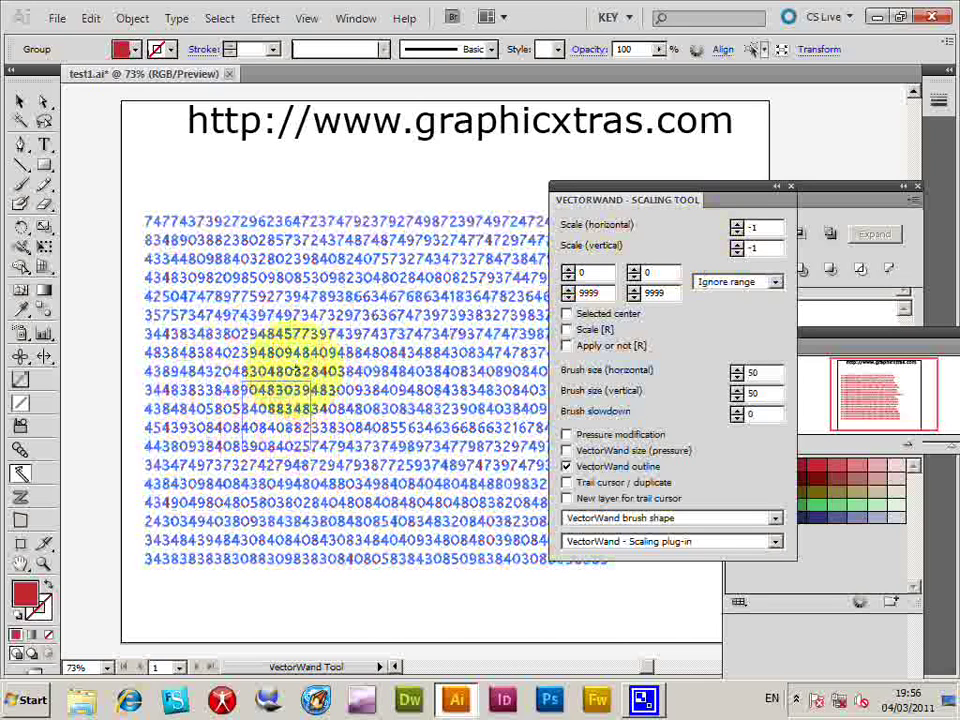
pyautogui.moveTo(296, 370)
pyautogui.mouseDown()
pyautogui.moveTo(353, 354)
pyautogui.moveTo(270, 381)
pyautogui.mouseUp()
pyautogui.click(20, 101)
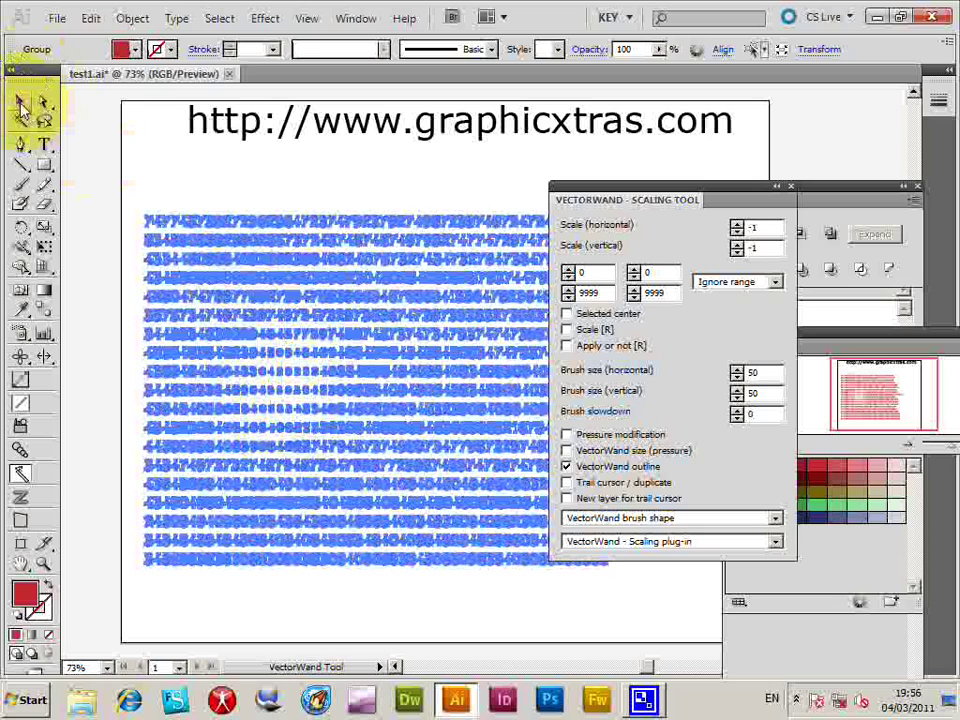
pyautogui.click(182, 186)
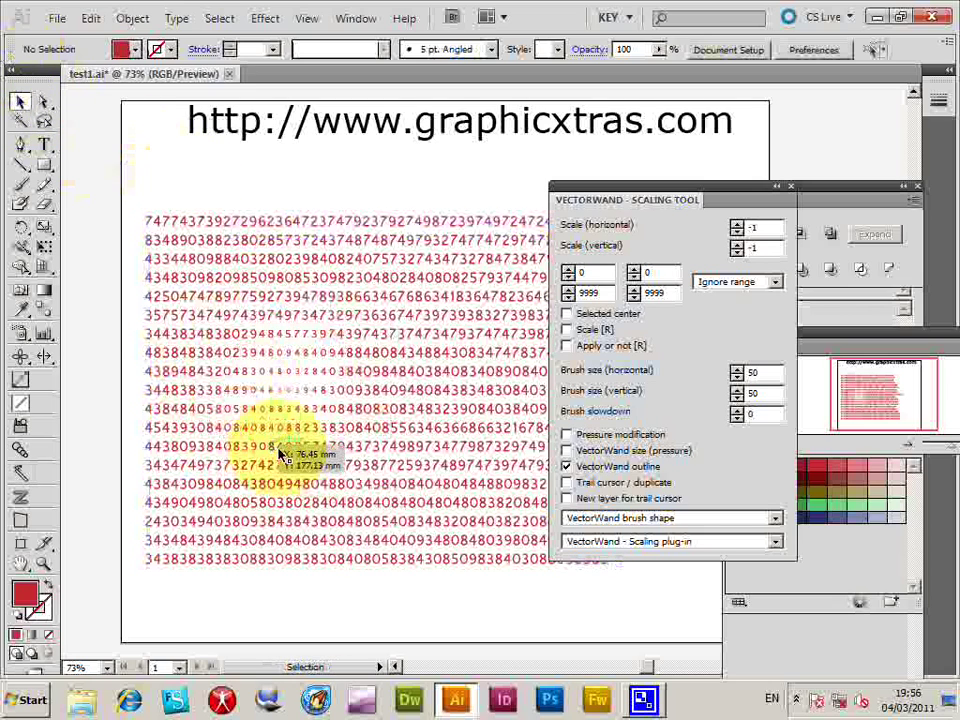
# Brush VectorWand scaling of 2 horizontal and 1 vertical diagonally across the number group, from its upper-left area towards the lower middle.
pyautogui.click(229, 410)
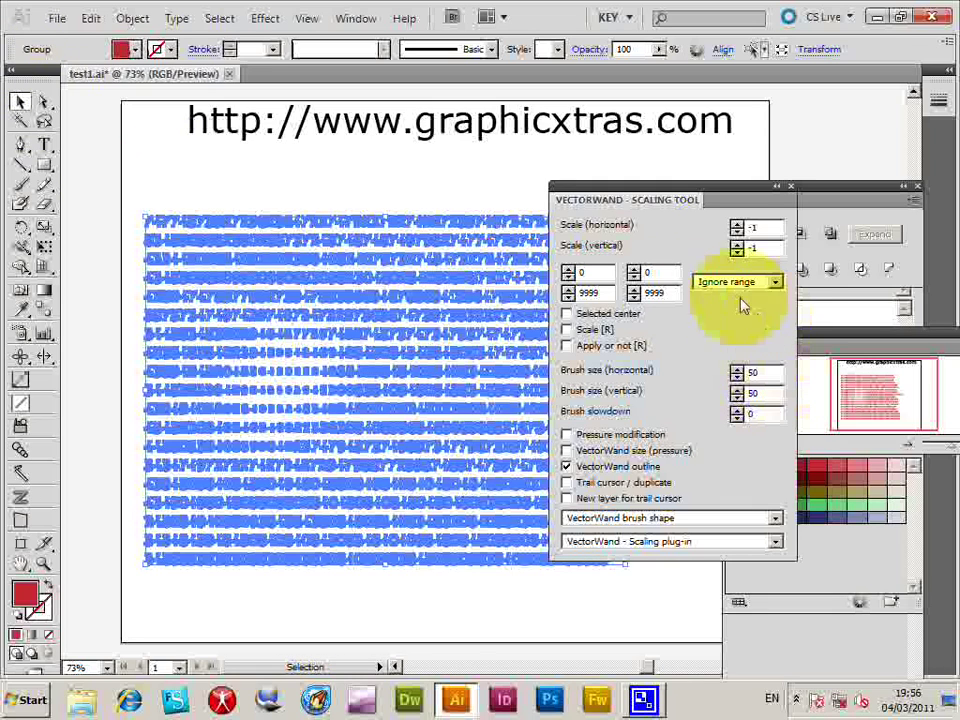
pyautogui.click(569, 270)
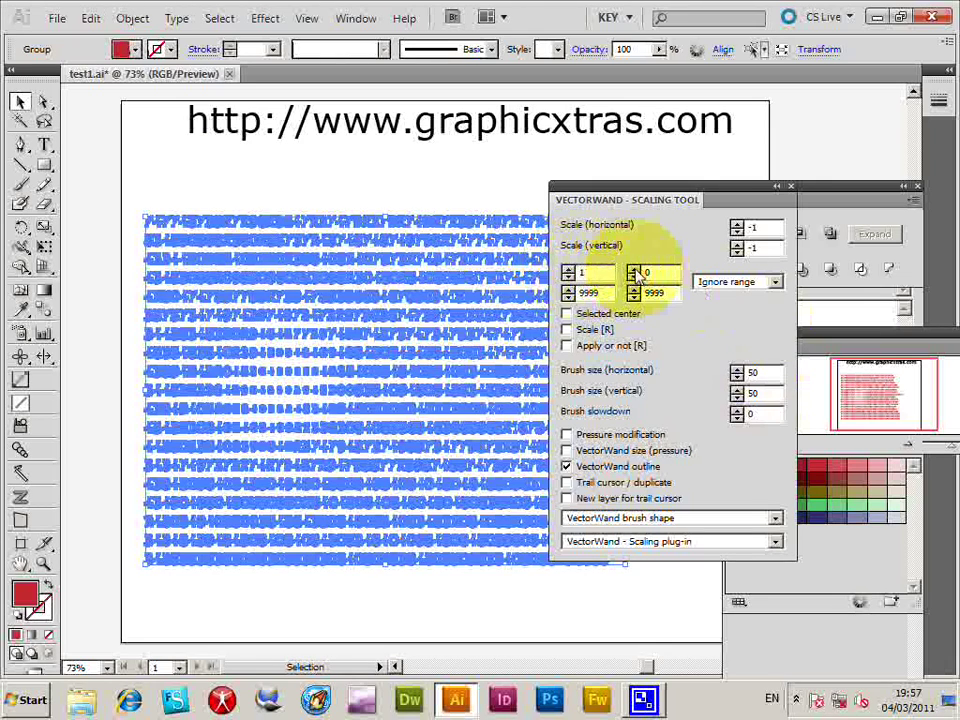
pyautogui.click(568, 276)
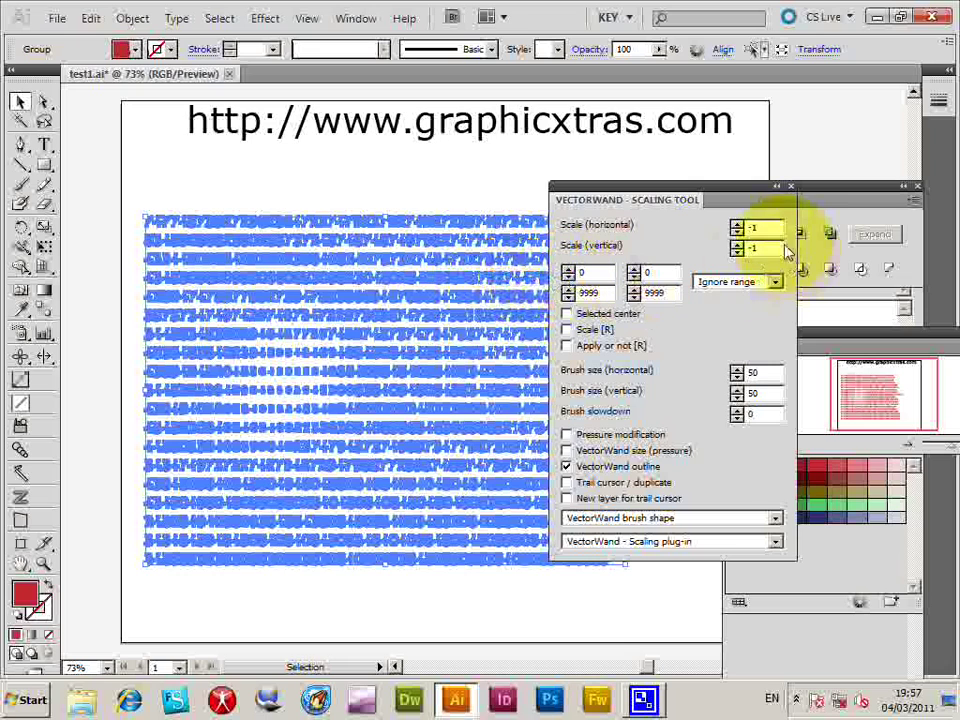
pyautogui.click(737, 225)
pyautogui.click(737, 225)
pyautogui.click(737, 225)
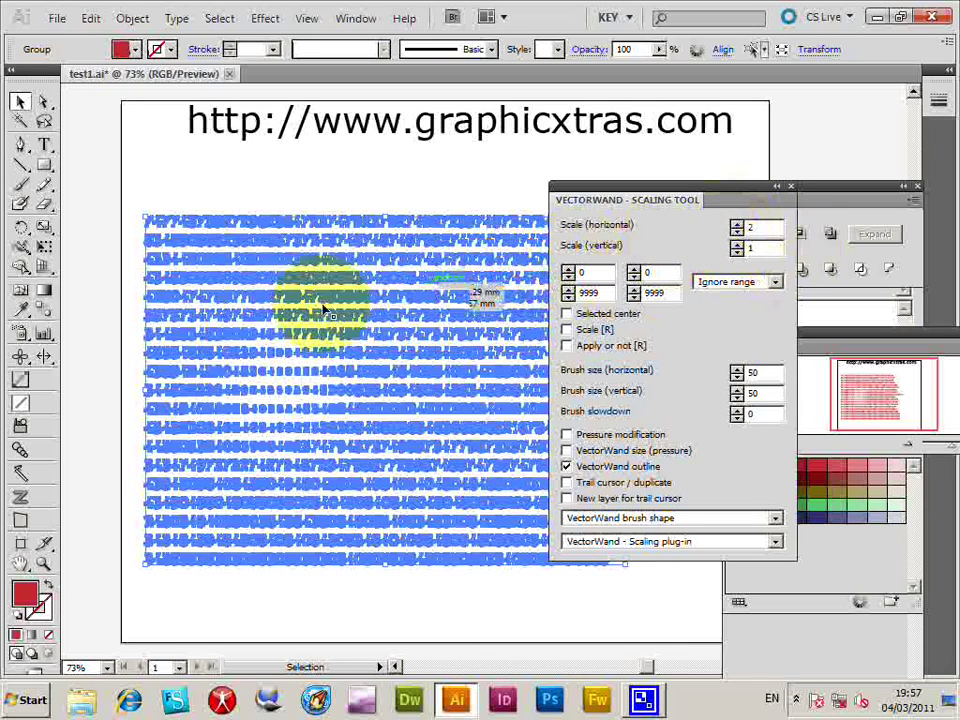
pyautogui.click(20, 473)
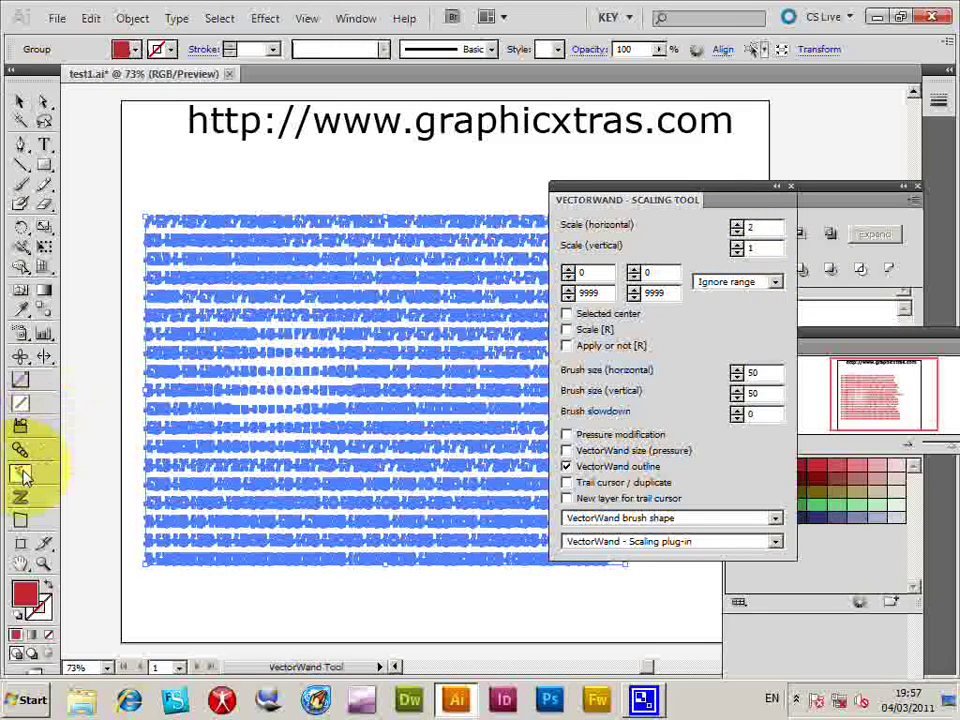
pyautogui.moveTo(258, 300)
pyautogui.mouseDown()
pyautogui.moveTo(288, 359)
pyautogui.moveTo(330, 393)
pyautogui.moveTo(370, 389)
pyautogui.moveTo(340, 401)
pyautogui.moveTo(338, 424)
pyautogui.moveTo(355, 449)
pyautogui.moveTo(380, 471)
pyautogui.moveTo(435, 445)
pyautogui.mouseUp()
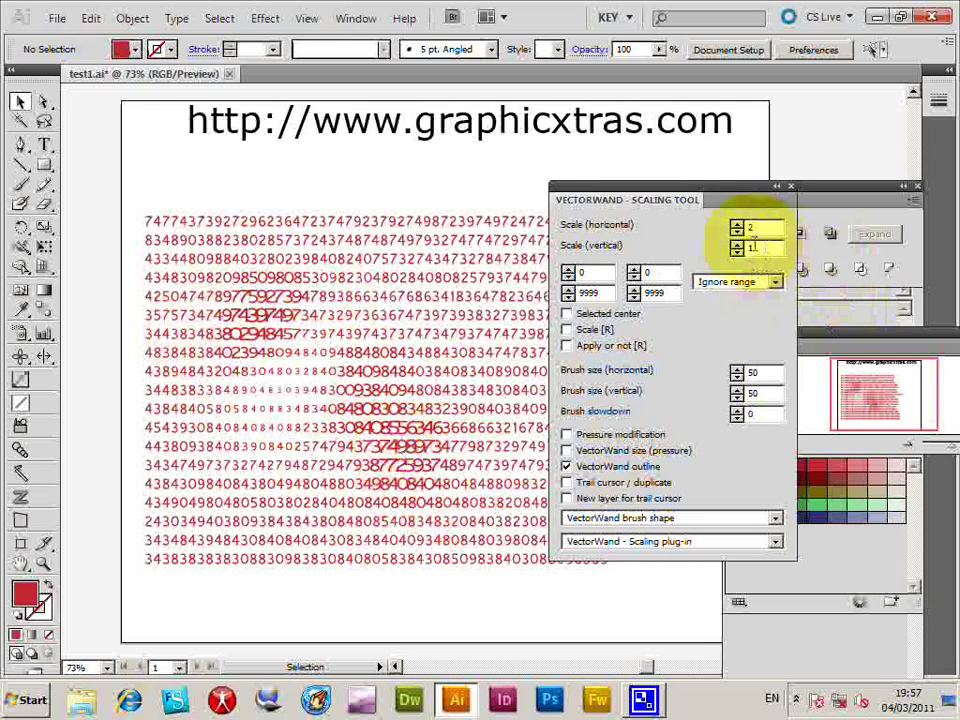
# Browse the VectorWand brush shapes and set the shape to VectorWand grad1.
pyautogui.click(629, 530)
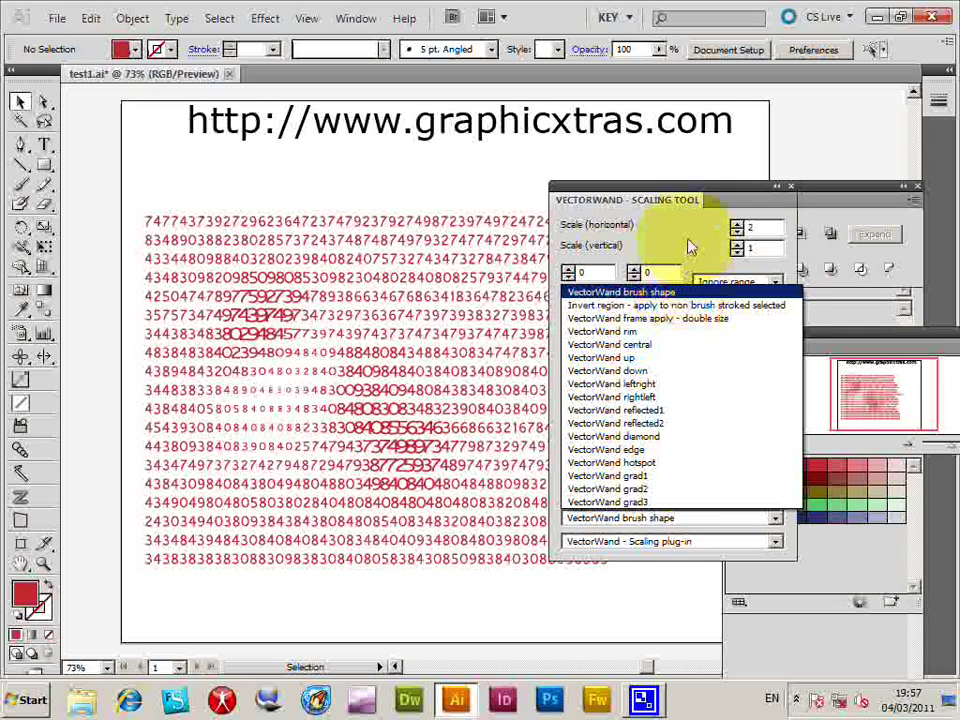
pyautogui.click(658, 248)
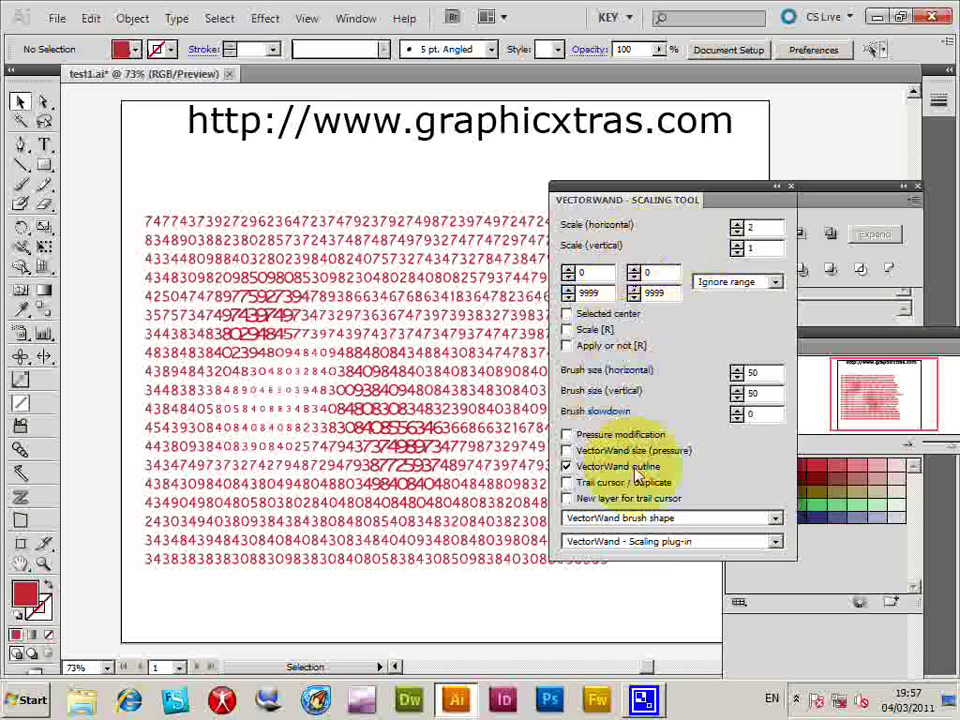
pyautogui.click(640, 518)
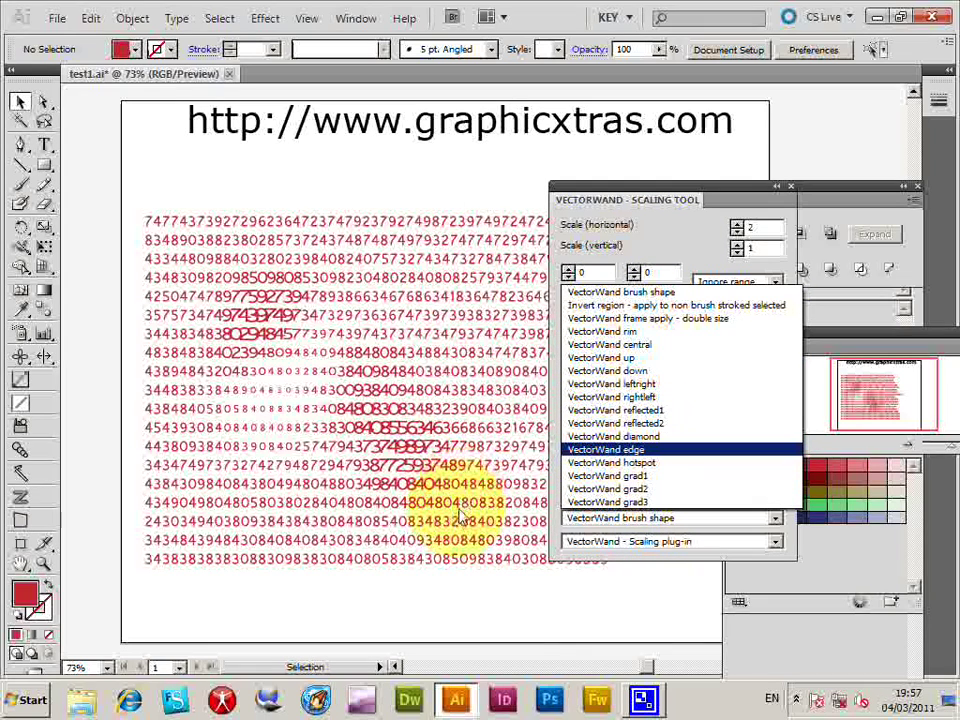
pyautogui.click(610, 476)
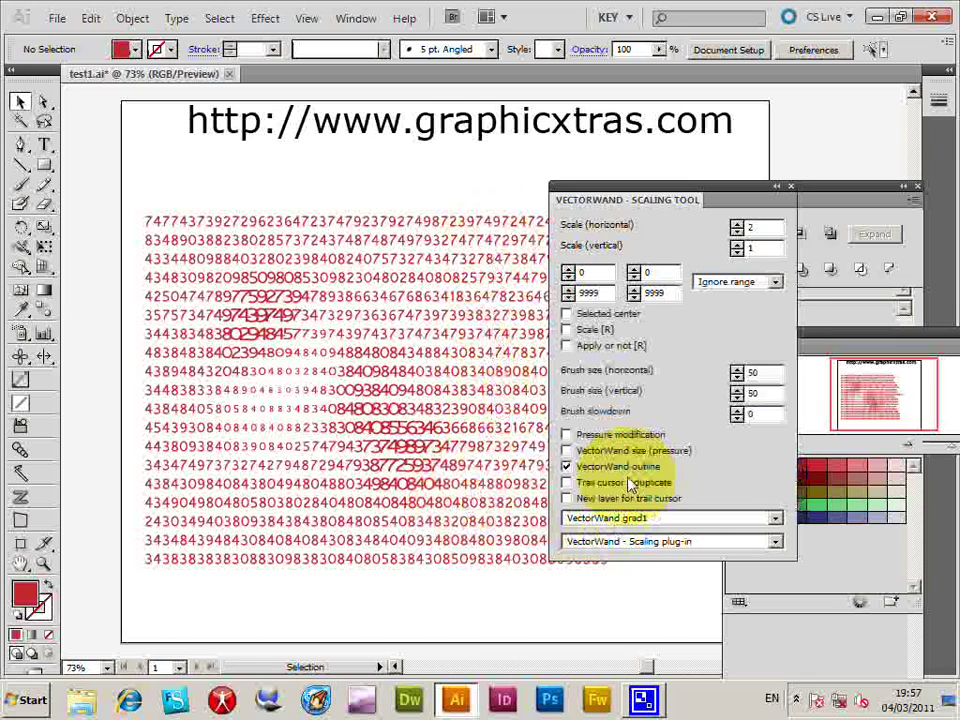
# Select the number group and enlarge the digits in its upper-left area with VectorWand strokes using the grad1 shape.
pyautogui.click(21, 475)
pyautogui.moveTo(208, 294)
pyautogui.mouseDown()
pyautogui.moveTo(197, 334)
pyautogui.moveTo(69, 141)
pyautogui.mouseUp()
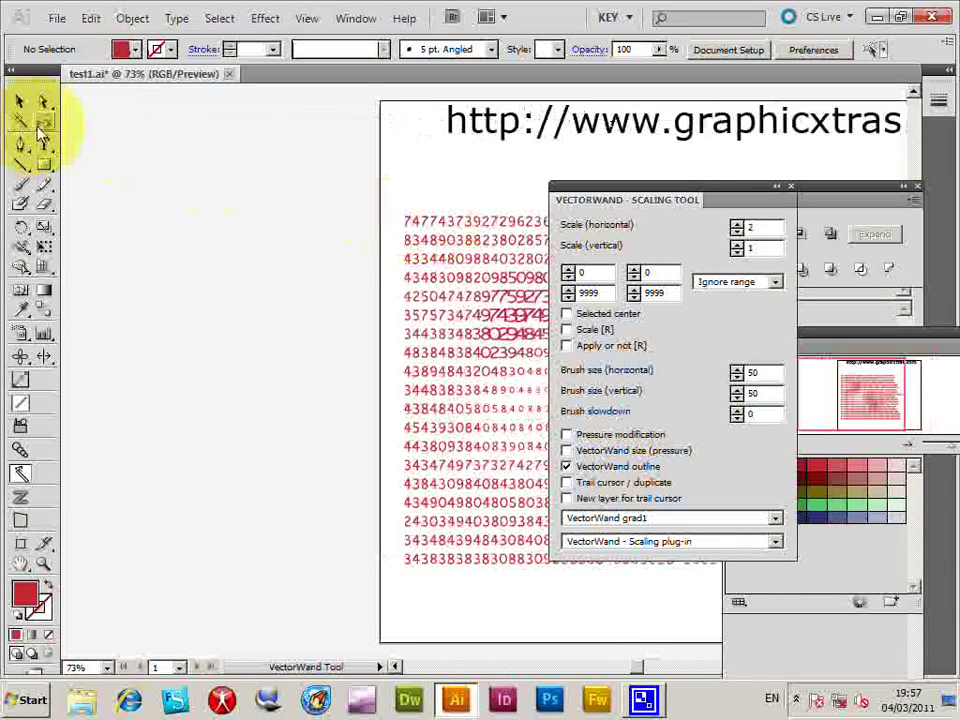
pyautogui.click(20, 101)
pyautogui.hscroll(1, 645, 670)
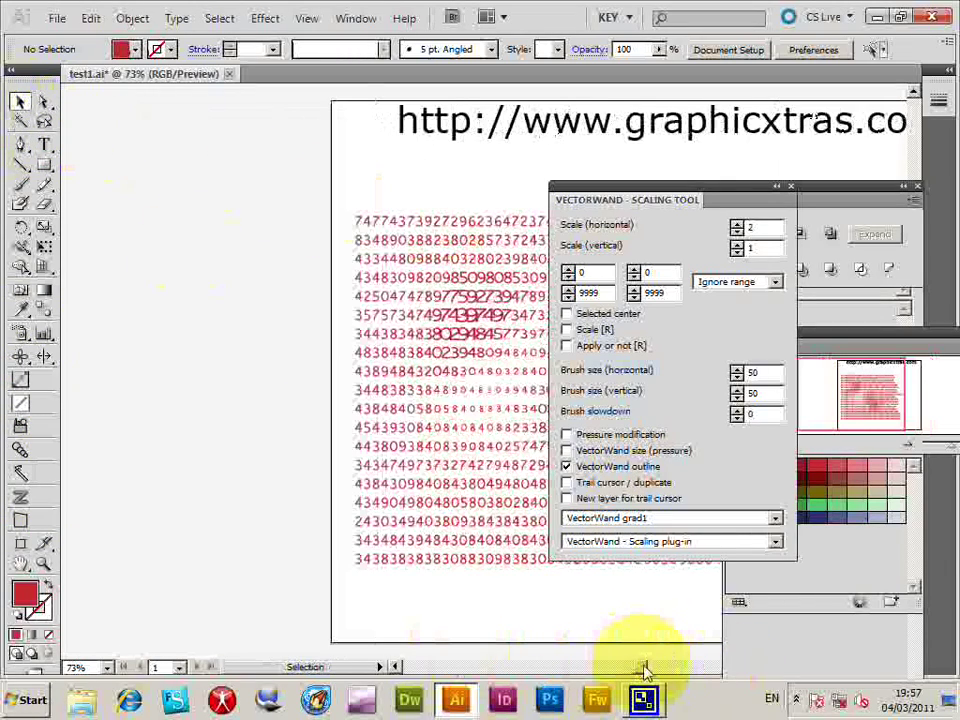
pyautogui.moveTo(644, 666); pyautogui.dragTo(648, 666)
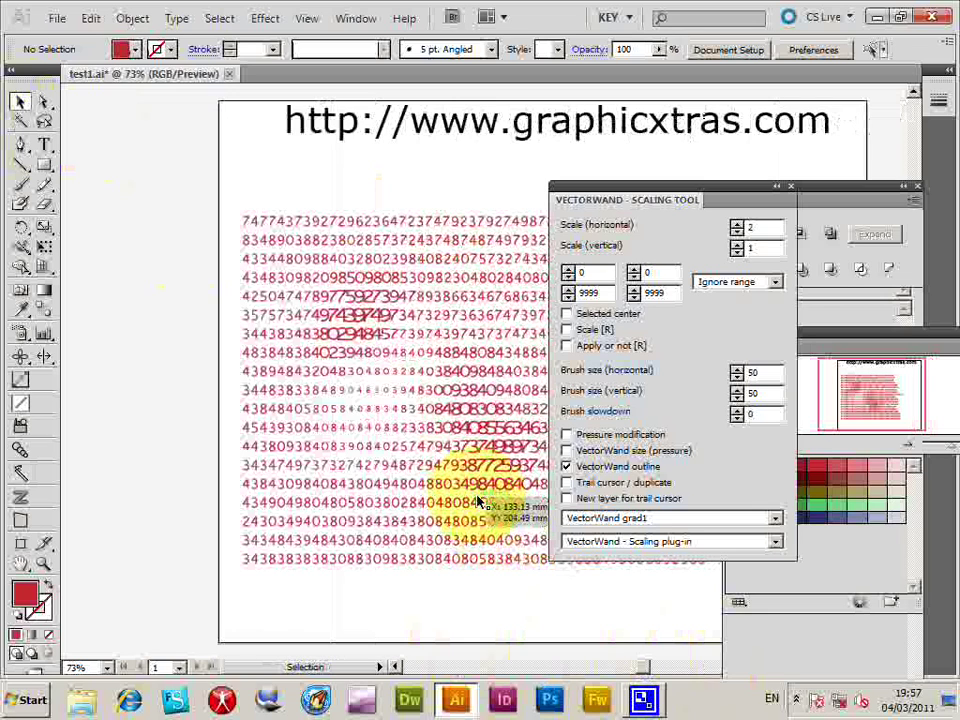
pyautogui.click(478, 501)
pyautogui.click(21, 475)
pyautogui.moveTo(336, 369)
pyautogui.mouseDown()
pyautogui.moveTo(345, 320)
pyautogui.moveTo(350, 420)
pyautogui.moveTo(375, 370)
pyautogui.moveTo(328, 290)
pyautogui.moveTo(300, 305)
pyautogui.moveTo(295, 292)
pyautogui.moveTo(310, 385)
pyautogui.moveTo(320, 272)
pyautogui.moveTo(270, 230)
pyautogui.mouseUp()
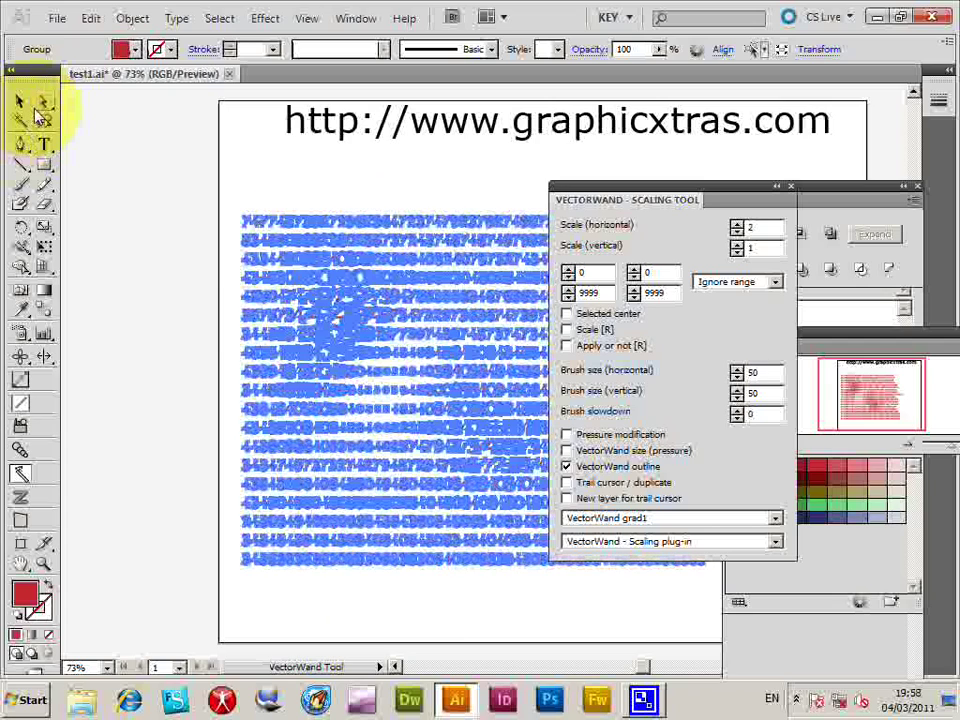
pyautogui.click(311, 280)
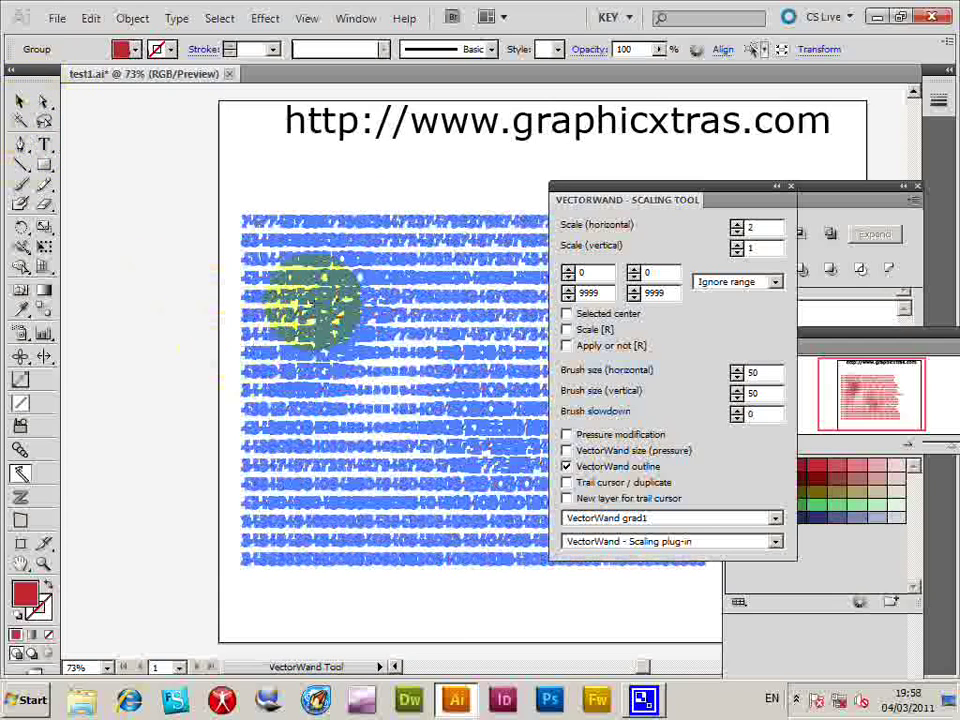
pyautogui.click(20, 103)
# Scale the digits outside a stroke through the block's middle, using the VectorWand shape "Invert region - apply to non brush stroked selected".
pyautogui.click(700, 518)
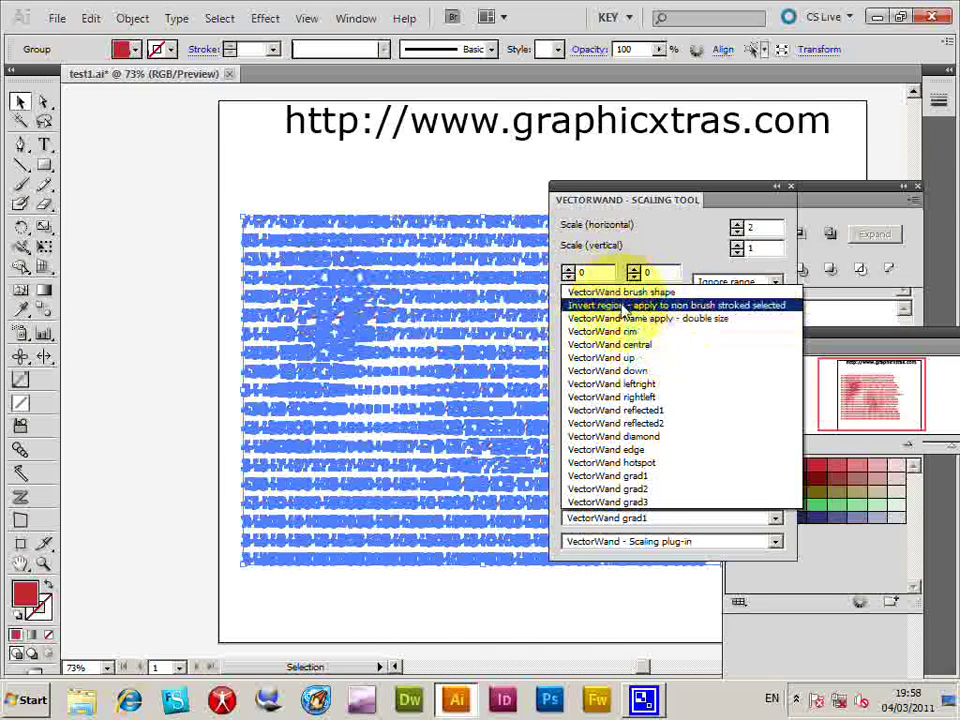
pyautogui.click(622, 308)
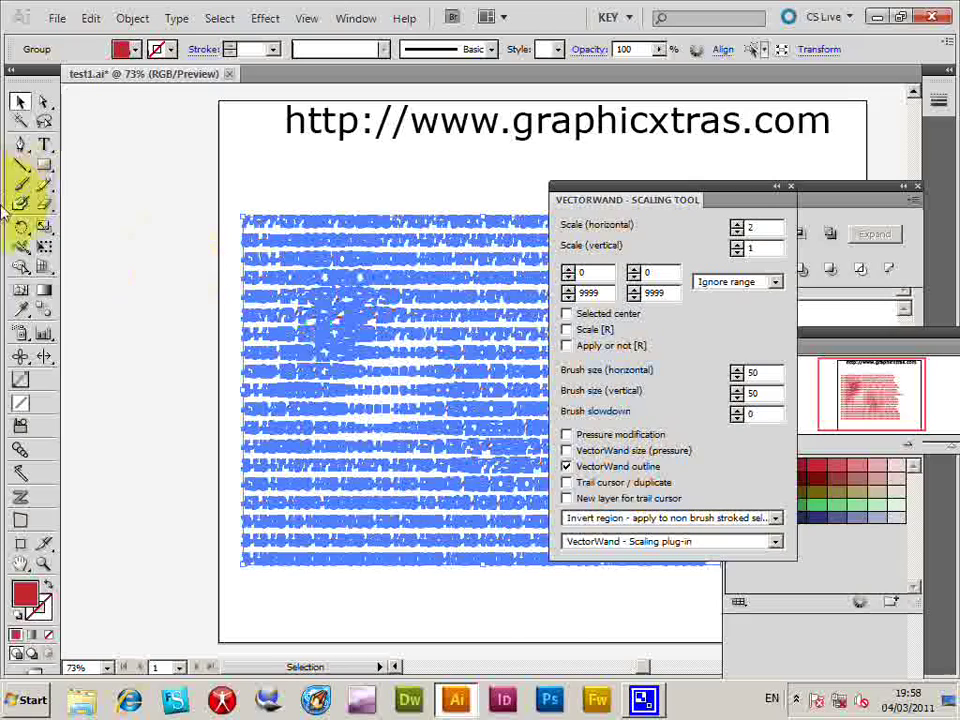
pyautogui.click(20, 473)
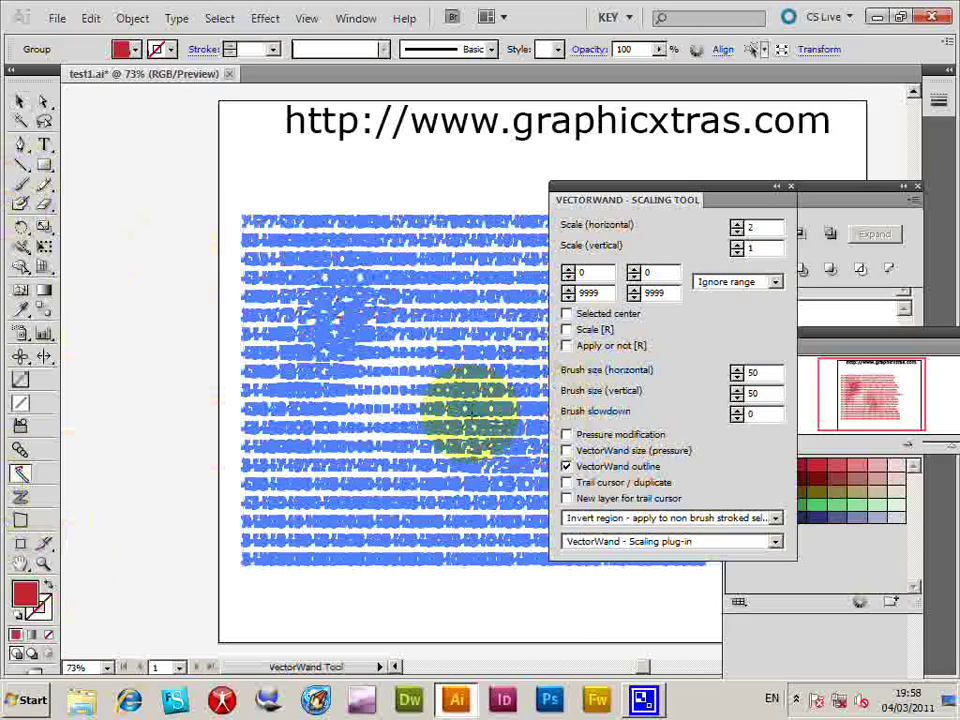
pyautogui.moveTo(460, 385)
pyautogui.mouseDown()
pyautogui.moveTo(471, 407)
pyautogui.moveTo(388, 339)
pyautogui.mouseUp()
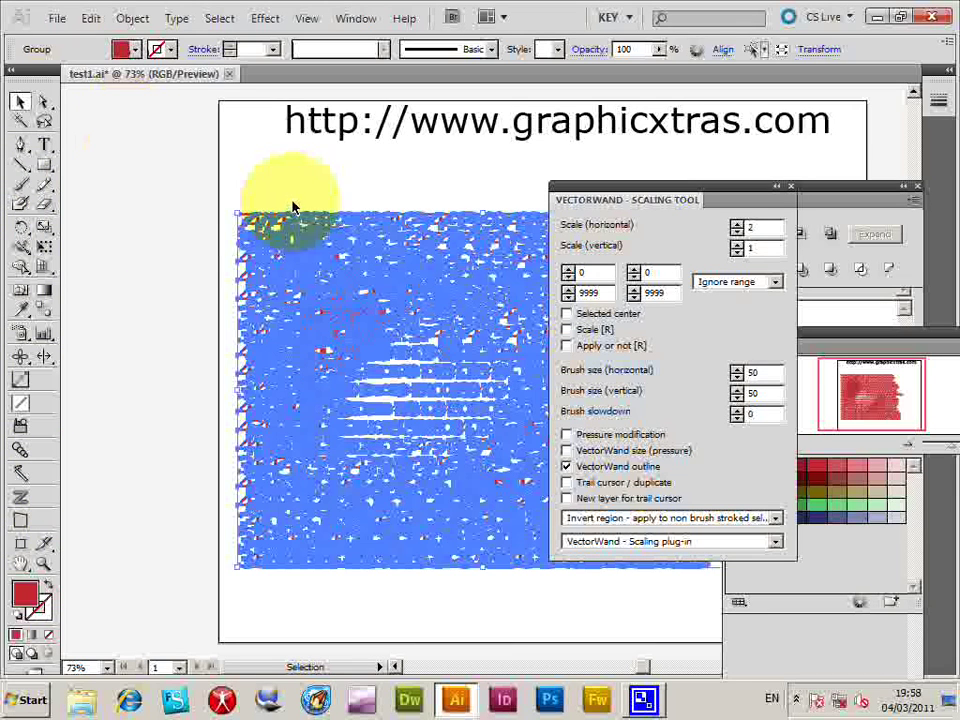
pyautogui.click(292, 190)
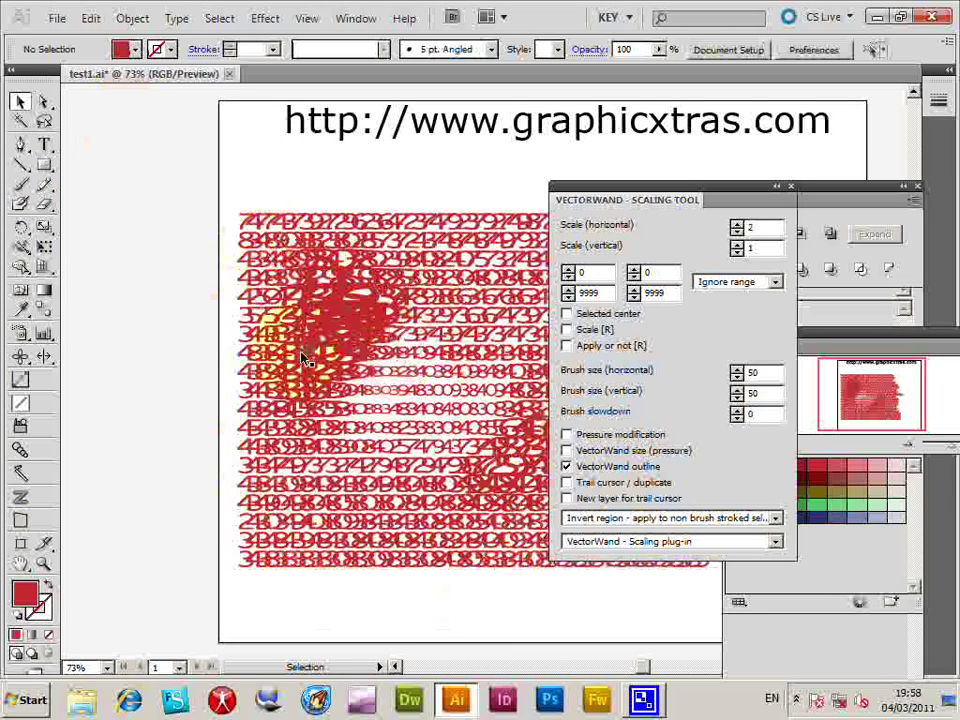
# Undo all the VectorWand scaling strokes on the number group.
pyautogui.click(485, 340)
pyautogui.hotkey('ctrl', 'z')
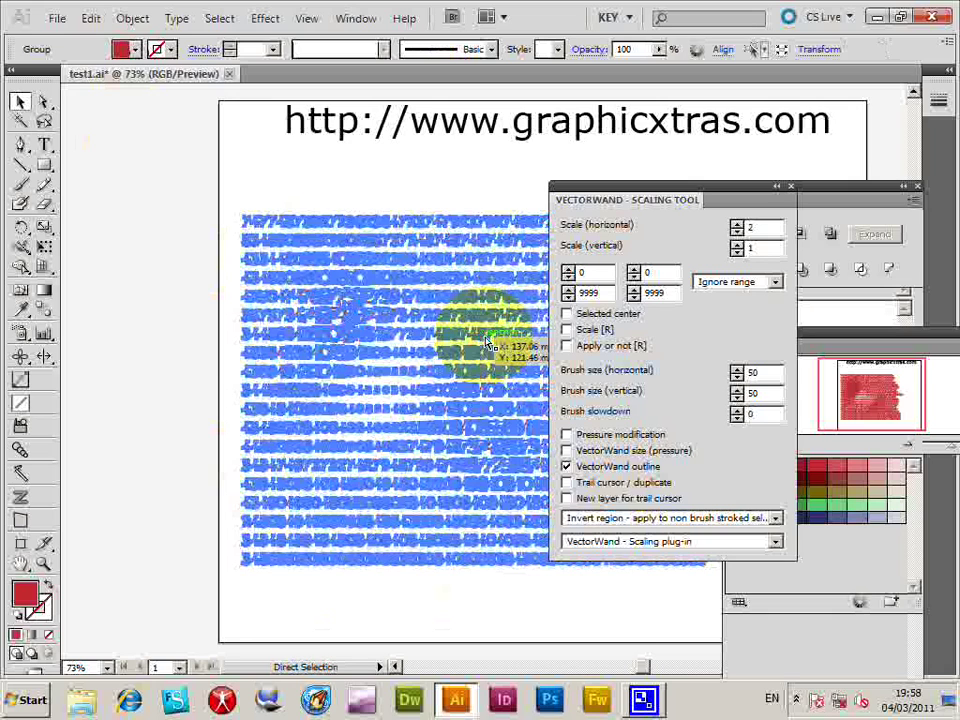
pyautogui.click(571, 283)
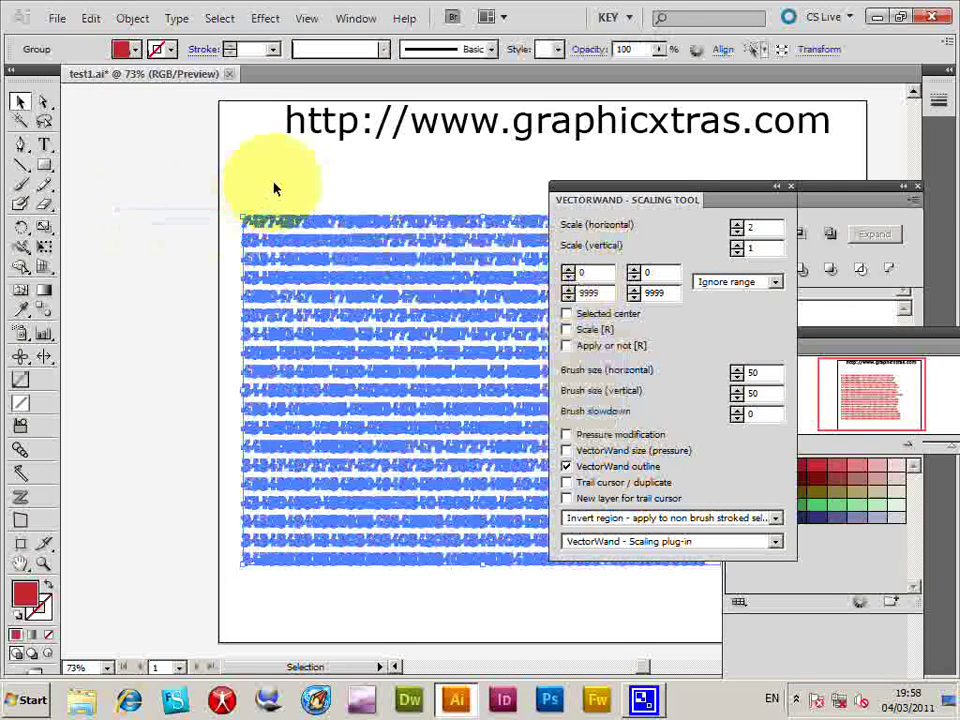
# Shift the digits in the middle of the number group with a VectorWand Translate plug-in stroke at 0.5 horizontal and 0.5 vertical.
pyautogui.click(620, 545)
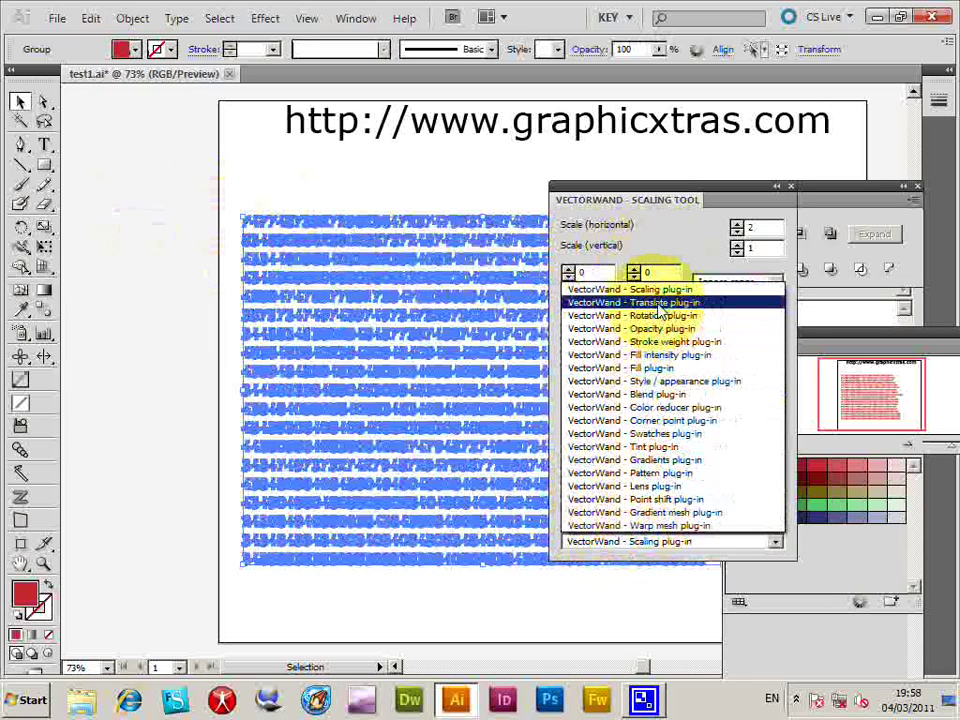
pyautogui.click(660, 311)
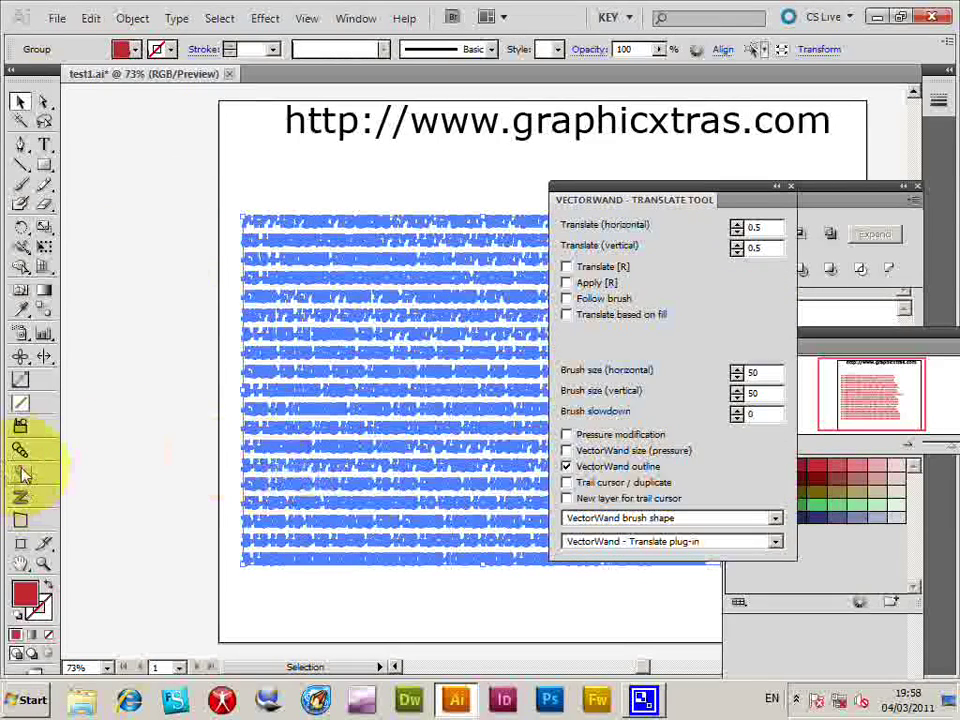
pyautogui.click(20, 474)
pyautogui.moveTo(320, 405)
pyautogui.mouseDown()
pyautogui.moveTo(414, 346)
pyautogui.moveTo(374, 361)
pyautogui.moveTo(344, 396)
pyautogui.moveTo(434, 371)
pyautogui.moveTo(349, 461)
pyautogui.moveTo(399, 446)
pyautogui.moveTo(424, 421)
pyautogui.moveTo(494, 446)
pyautogui.moveTo(494, 471)
pyautogui.moveTo(474, 471)
pyautogui.moveTo(469, 491)
pyautogui.moveTo(449, 371)
pyautogui.moveTo(419, 446)
pyautogui.moveTo(455, 385)
pyautogui.mouseUp()
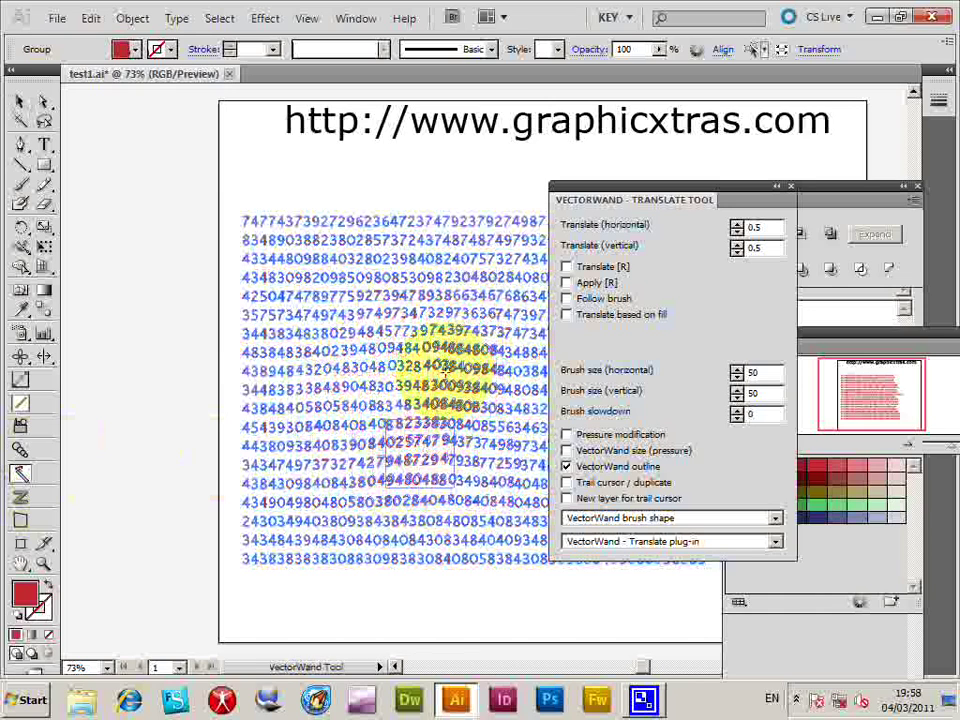
pyautogui.click(20, 101)
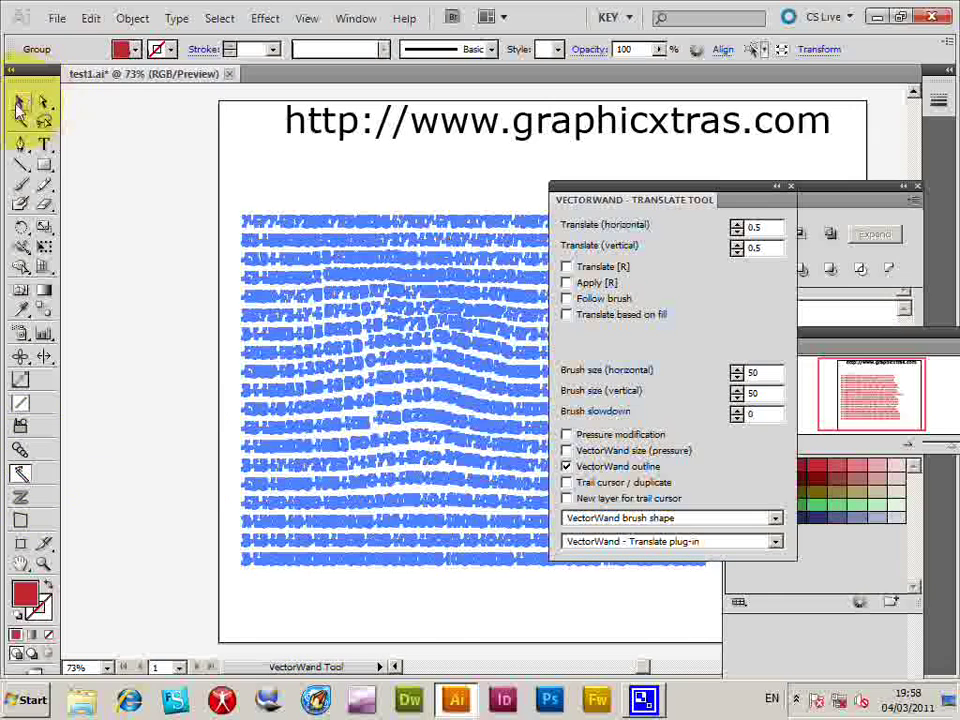
# Deselect and reselect the number group, and brush its middle digits with the VectorWand Rotation plug-in at Rotate 1.
pyautogui.click(155, 178)
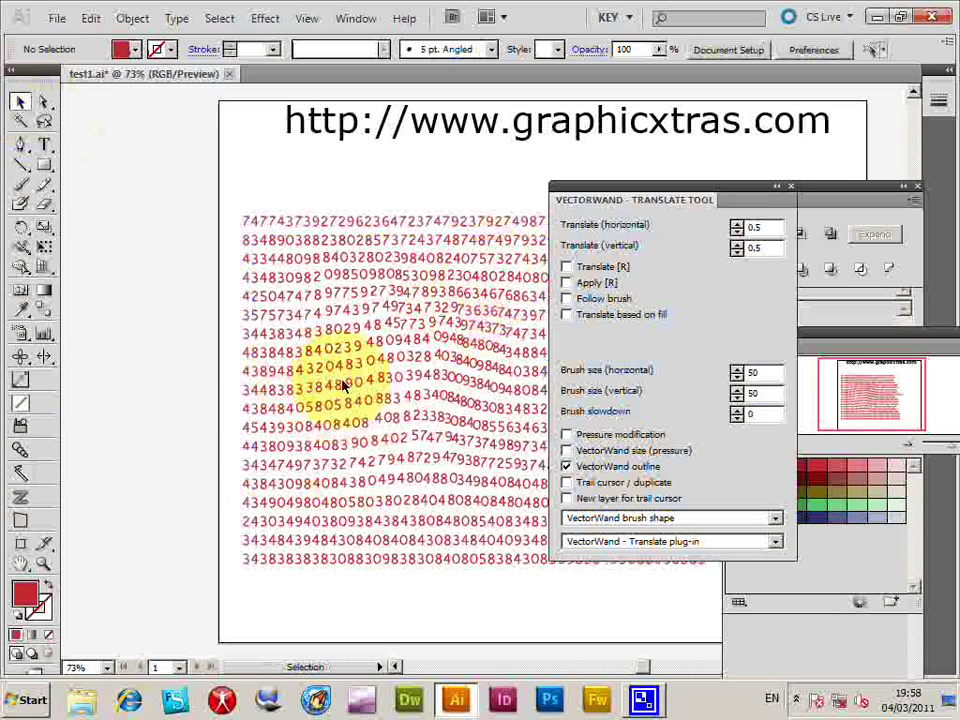
pyautogui.moveTo(237, 207)
pyautogui.mouseDown()
pyautogui.moveTo(364, 345)
pyautogui.moveTo(624, 572)
pyautogui.moveTo(681, 602)
pyautogui.moveTo(630, 578)
pyautogui.moveTo(472, 453)
pyautogui.mouseUp()
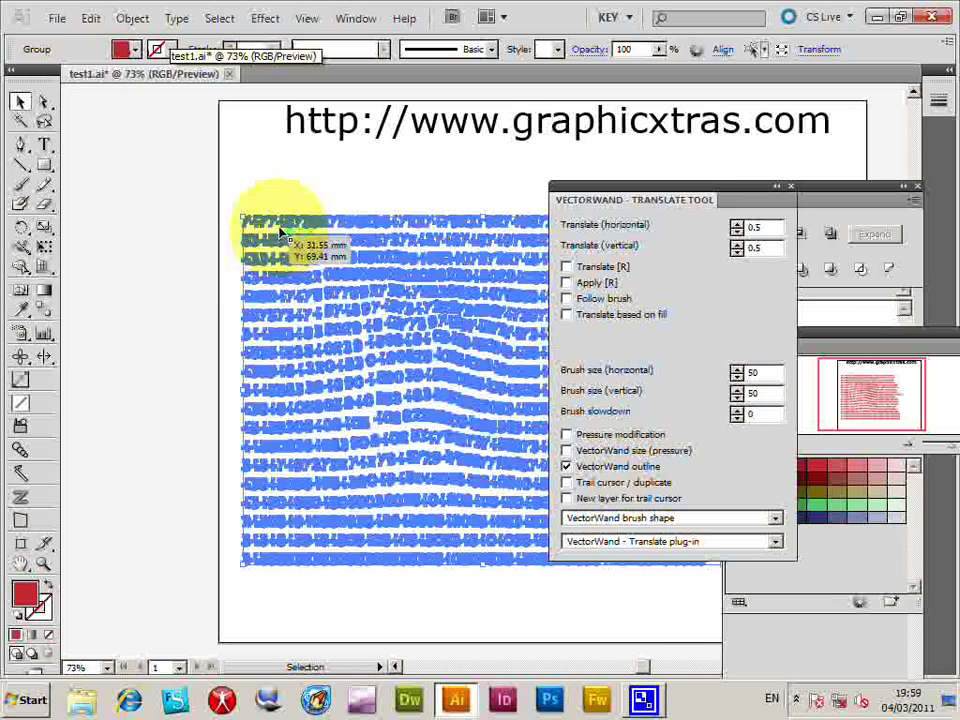
pyautogui.moveTo(440, 279)
pyautogui.mouseDown()
pyautogui.moveTo(380, 158)
pyautogui.moveTo(174, 333)
pyautogui.moveTo(367, 453)
pyautogui.moveTo(304, 163)
pyautogui.moveTo(308, 381)
pyautogui.moveTo(334, 254)
pyautogui.mouseUp()
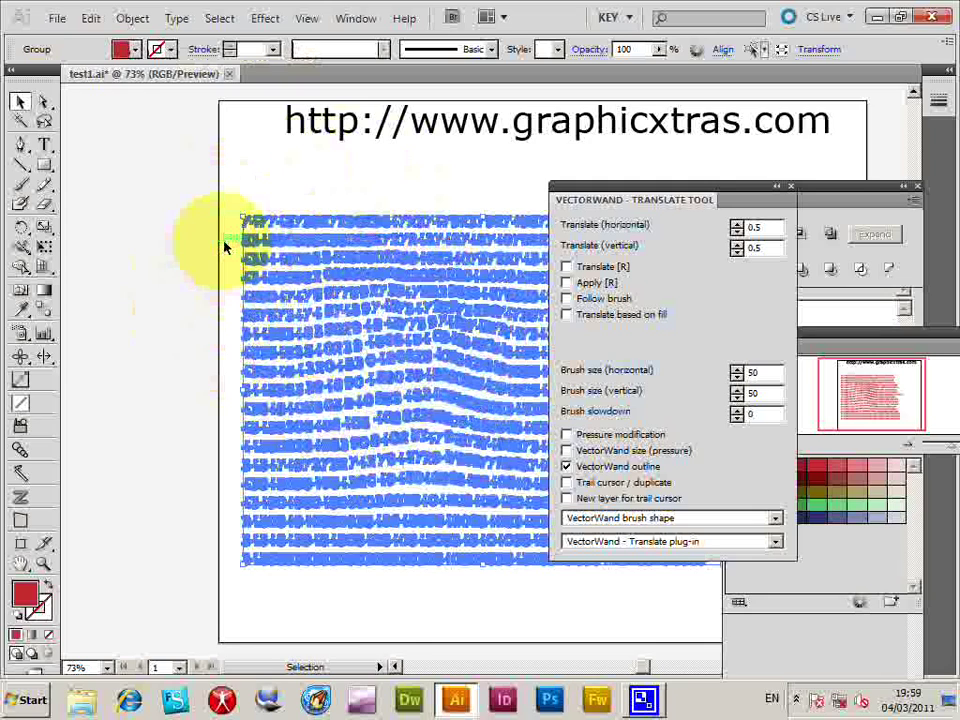
pyautogui.click(20, 473)
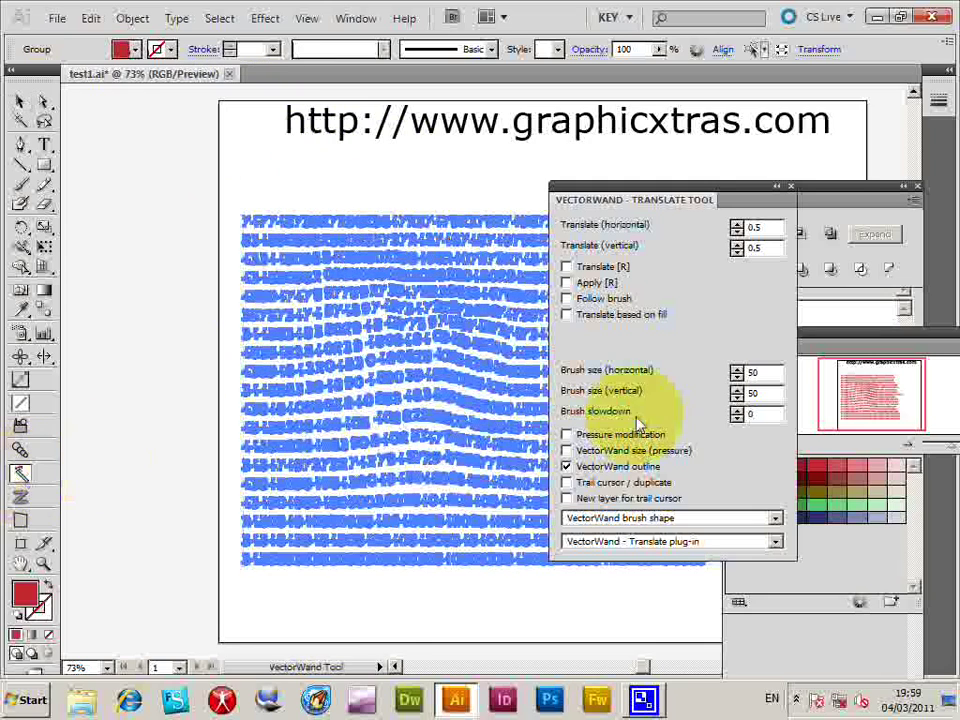
pyautogui.click(621, 541)
pyautogui.click(621, 317)
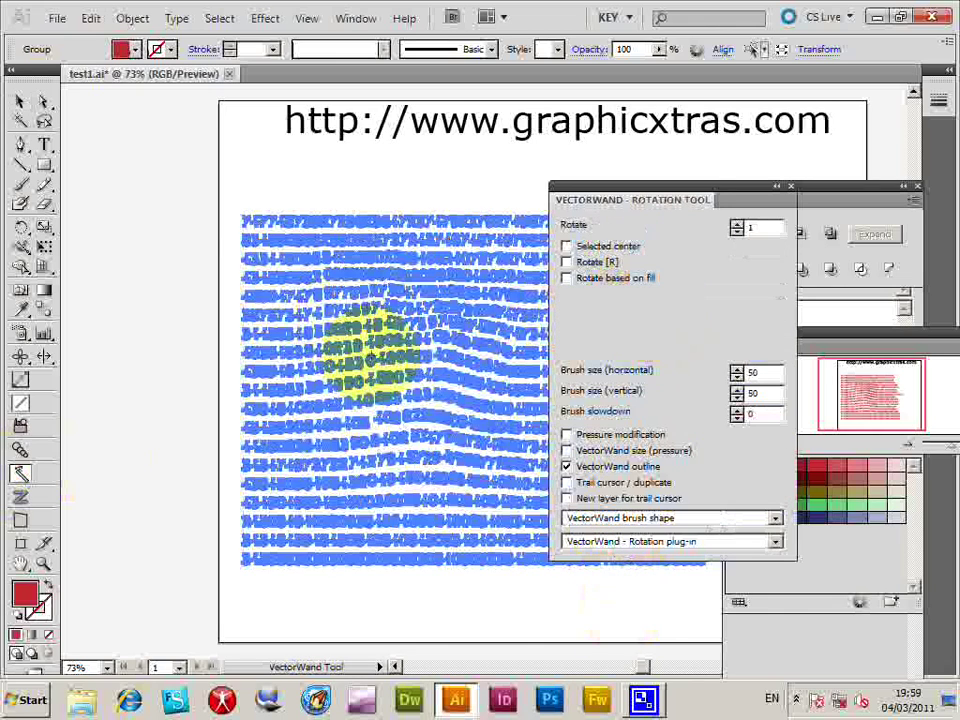
pyautogui.moveTo(370, 347)
pyautogui.mouseDown()
pyautogui.moveTo(399, 370)
pyautogui.moveTo(365, 398)
pyautogui.mouseUp()
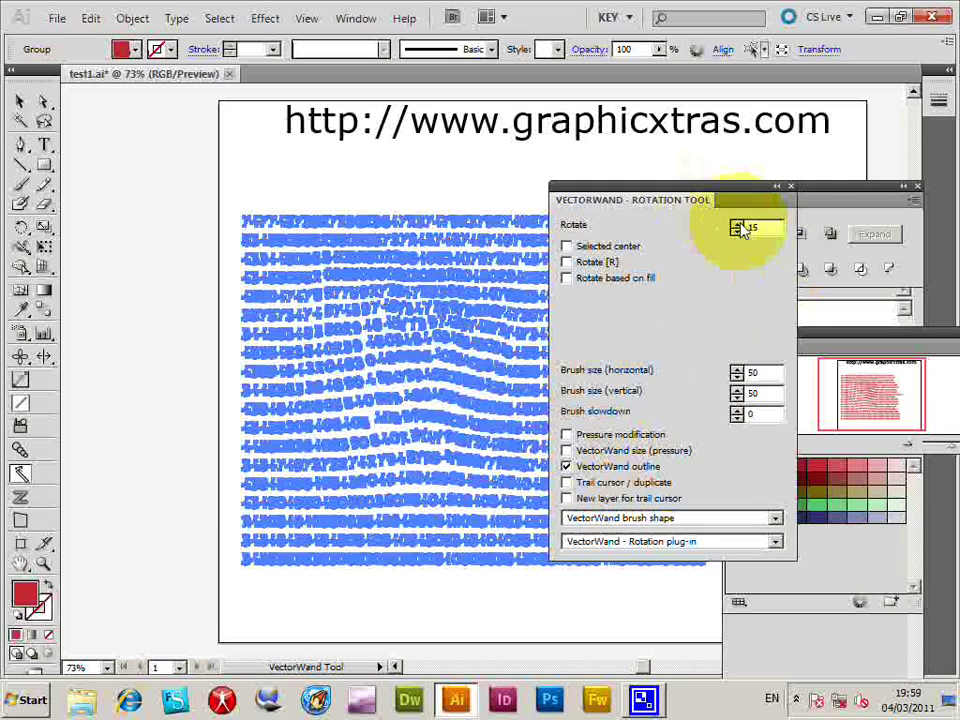
# Rotate the digits across the middle of the block with a VectorWand Rotation stroke at Rotate 16, and deselect the group.
pyautogui.click(737, 225)
pyautogui.moveTo(450, 343)
pyautogui.mouseDown()
pyautogui.moveTo(462, 434)
pyautogui.moveTo(385, 415)
pyautogui.mouseUp()
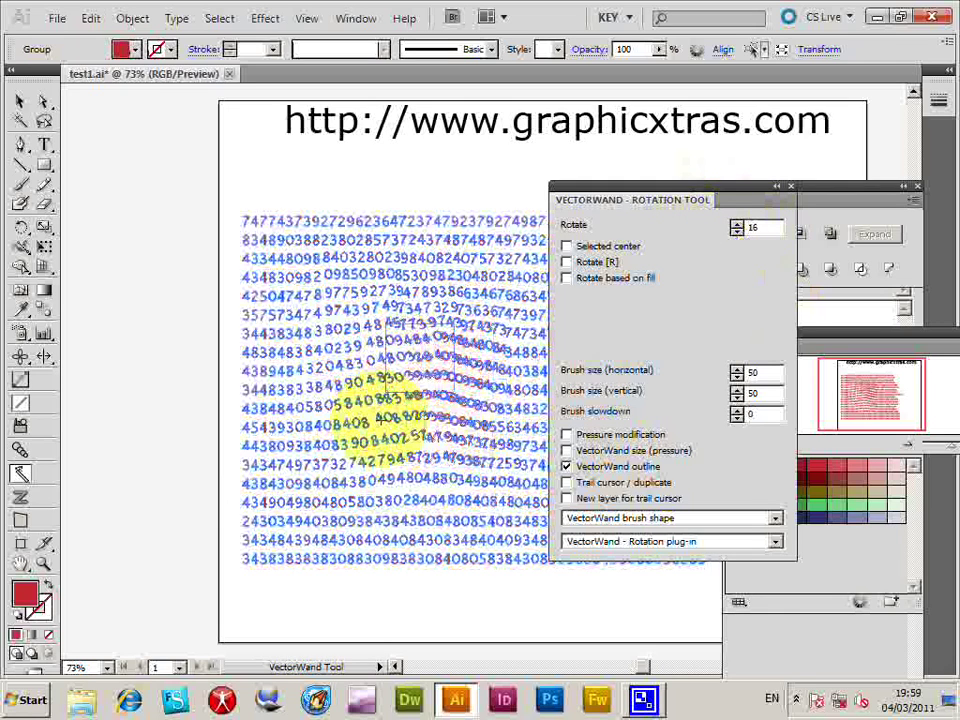
pyautogui.click(19, 101)
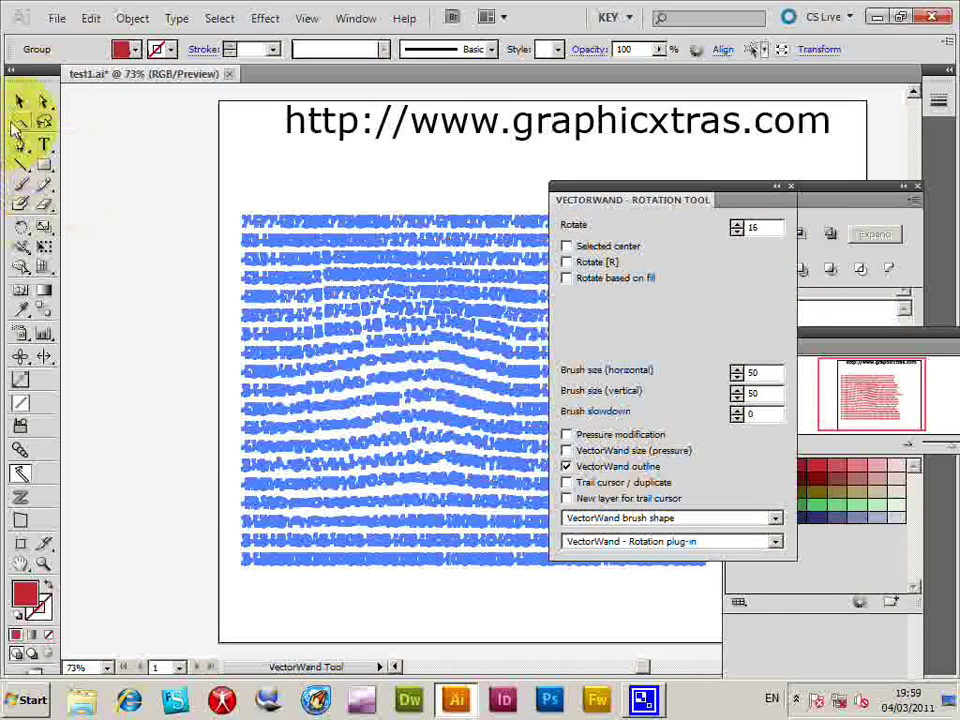
pyautogui.click(133, 244)
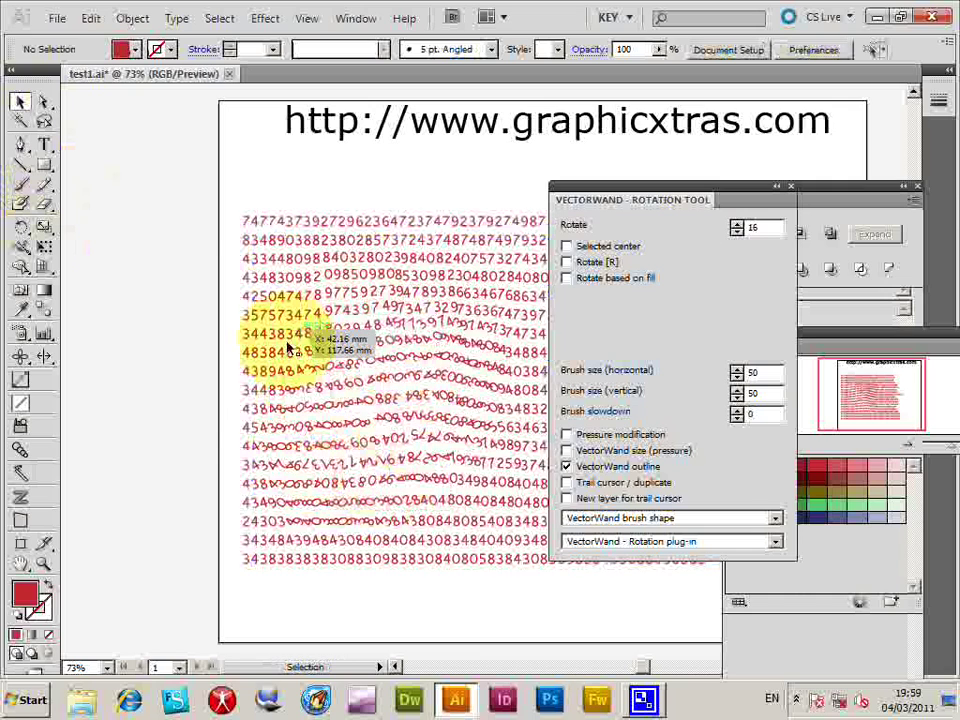
# Reselect the number group and lighten its central digits with VectorWand Fill intensity strokes at Fill 10, applied to the fill.
pyautogui.moveTo(204, 194); pyautogui.dragTo(708, 600)
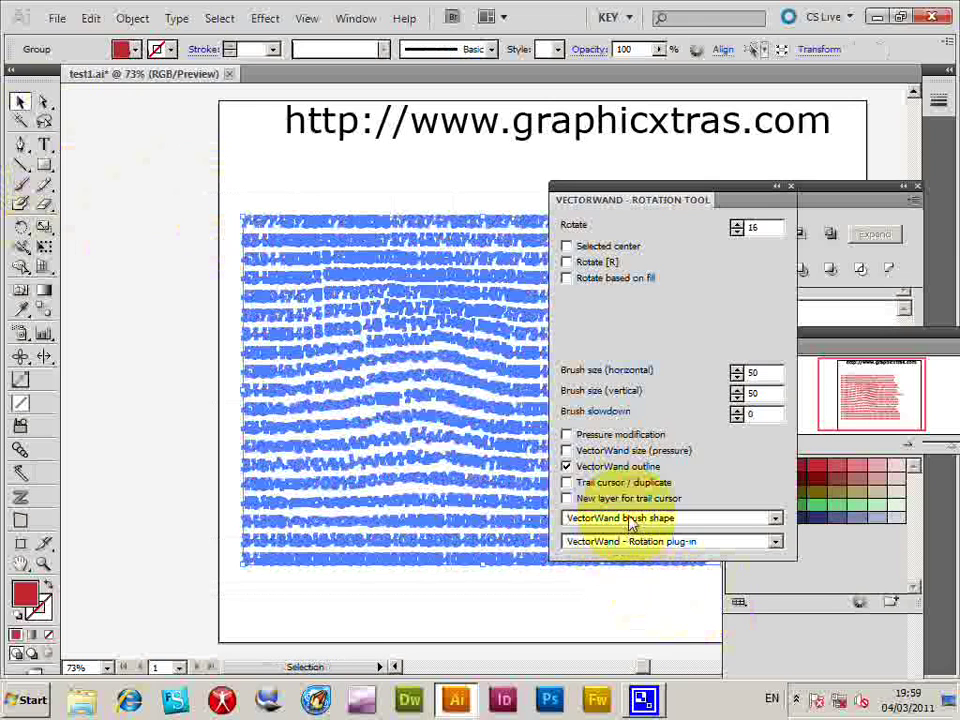
pyautogui.click(20, 473)
pyautogui.moveTo(383, 358)
pyautogui.mouseDown()
pyautogui.moveTo(345, 436)
pyautogui.moveTo(450, 411)
pyautogui.moveTo(480, 386)
pyautogui.moveTo(435, 401)
pyautogui.moveTo(435, 391)
pyautogui.moveTo(410, 386)
pyautogui.moveTo(378, 431)
pyautogui.moveTo(365, 401)
pyautogui.moveTo(407, 457)
pyautogui.moveTo(397, 426)
pyautogui.moveTo(425, 394)
pyautogui.moveTo(409, 422)
pyautogui.mouseUp()
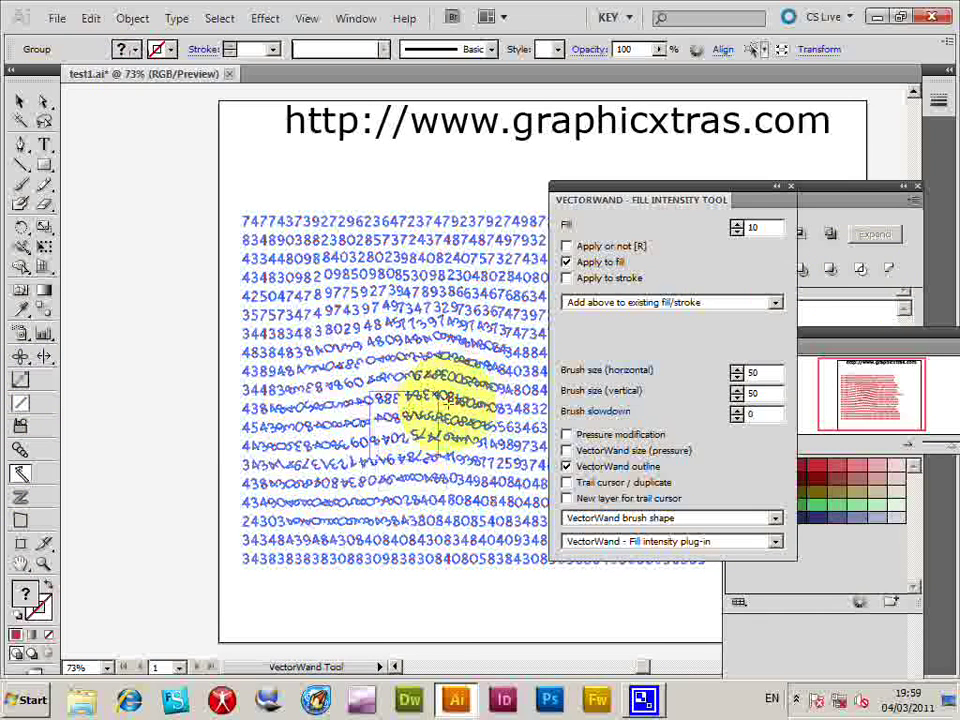
pyautogui.moveTo(446, 401)
pyautogui.mouseDown()
pyautogui.moveTo(426, 405)
pyautogui.moveTo(527, 387)
pyautogui.mouseUp()
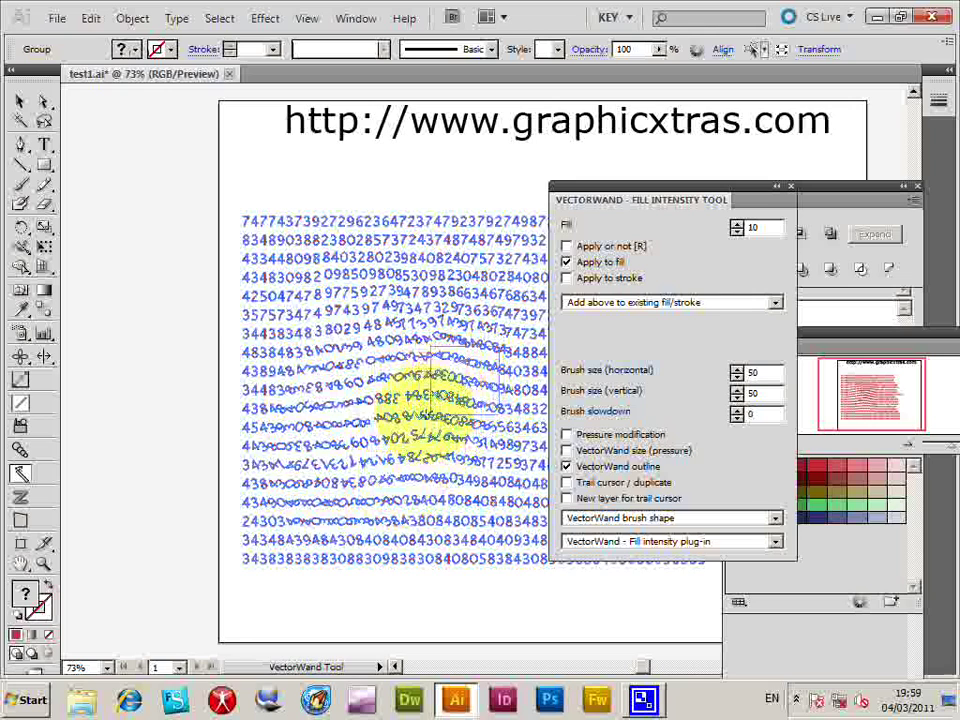
pyautogui.click(21, 102)
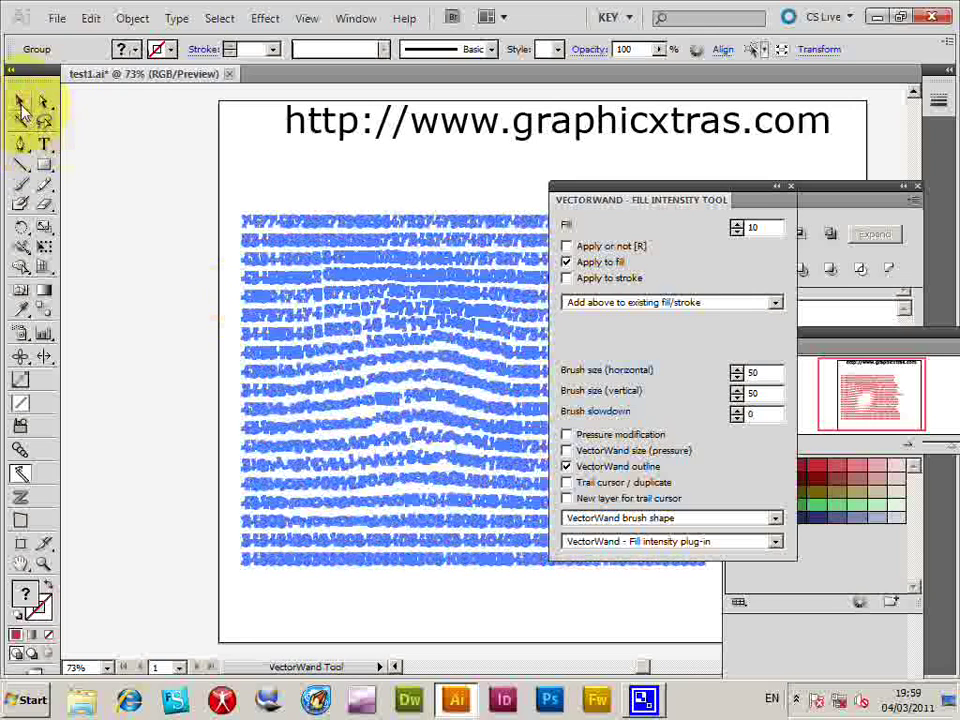
pyautogui.click(204, 283)
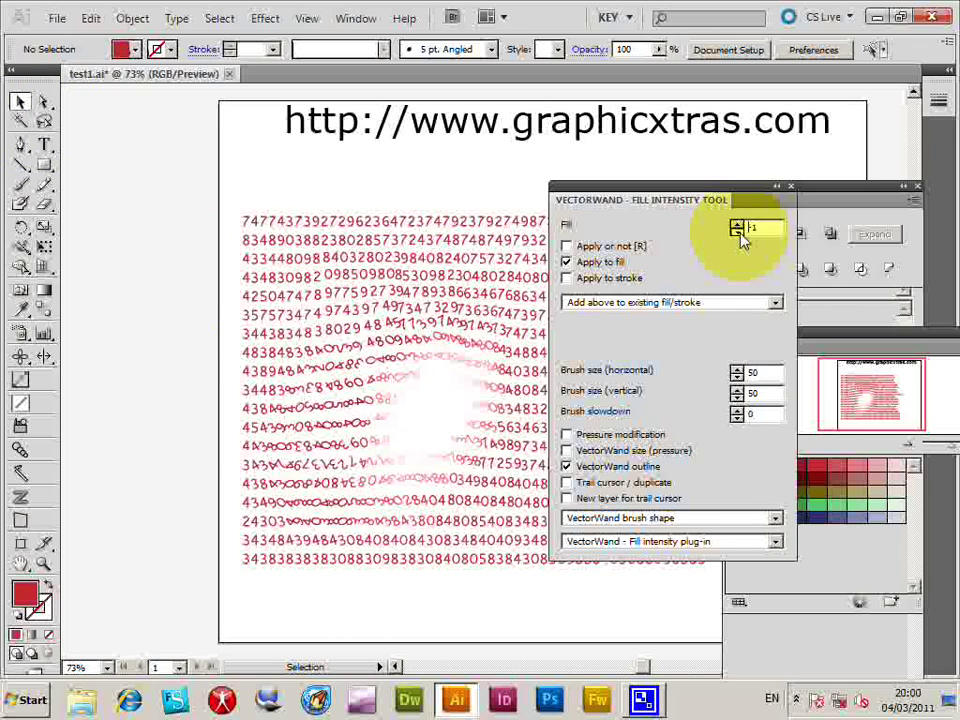
# Set the VectorWand fill intensity to -6 and darken the digits in the group's upper-left area with a stroke.
pyautogui.click(741, 238)
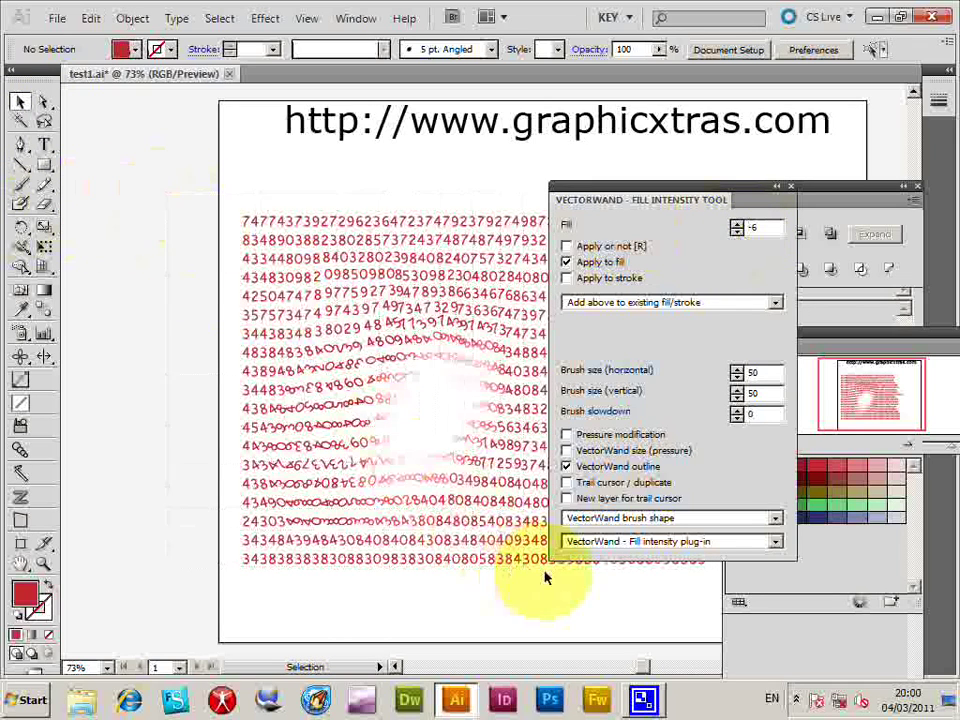
pyautogui.hotkey('ctrl', 'a')
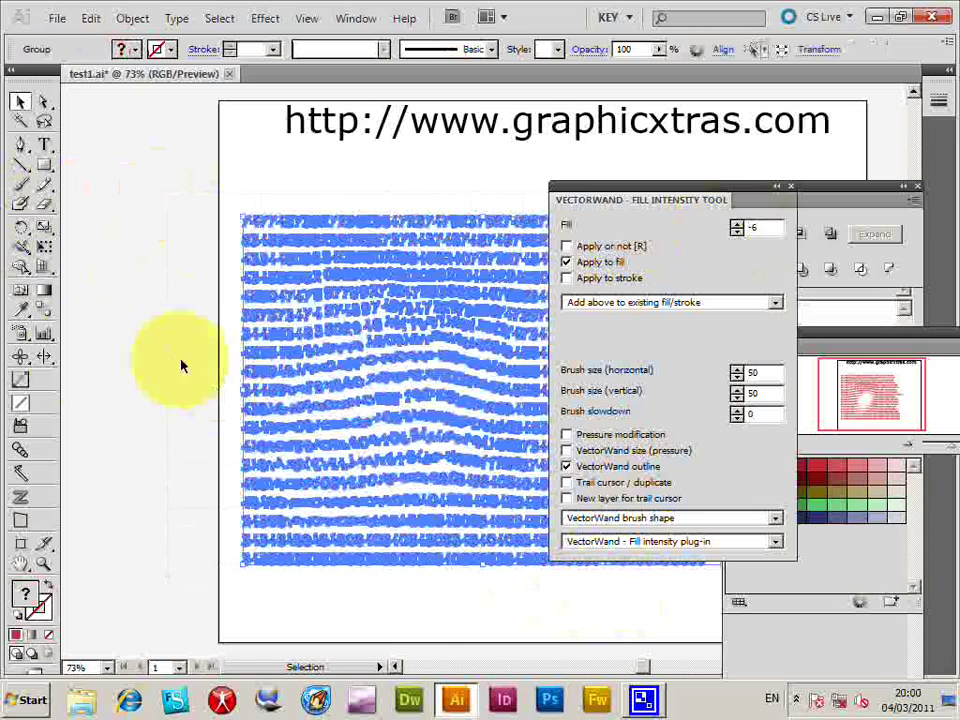
pyautogui.click(20, 481)
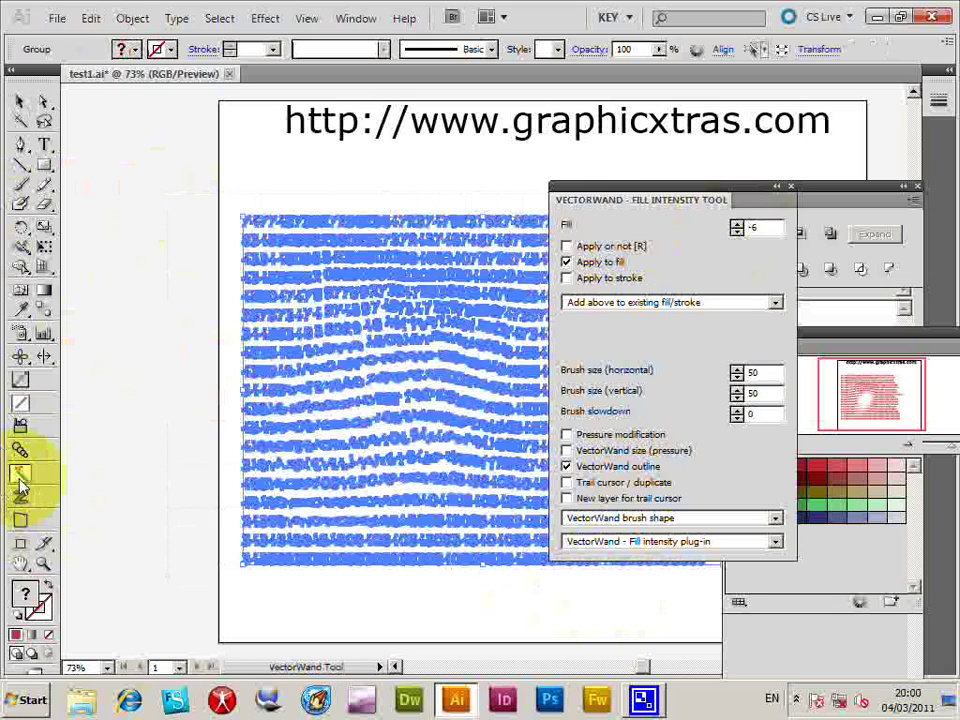
pyautogui.press('v')
pyautogui.click(228, 233)
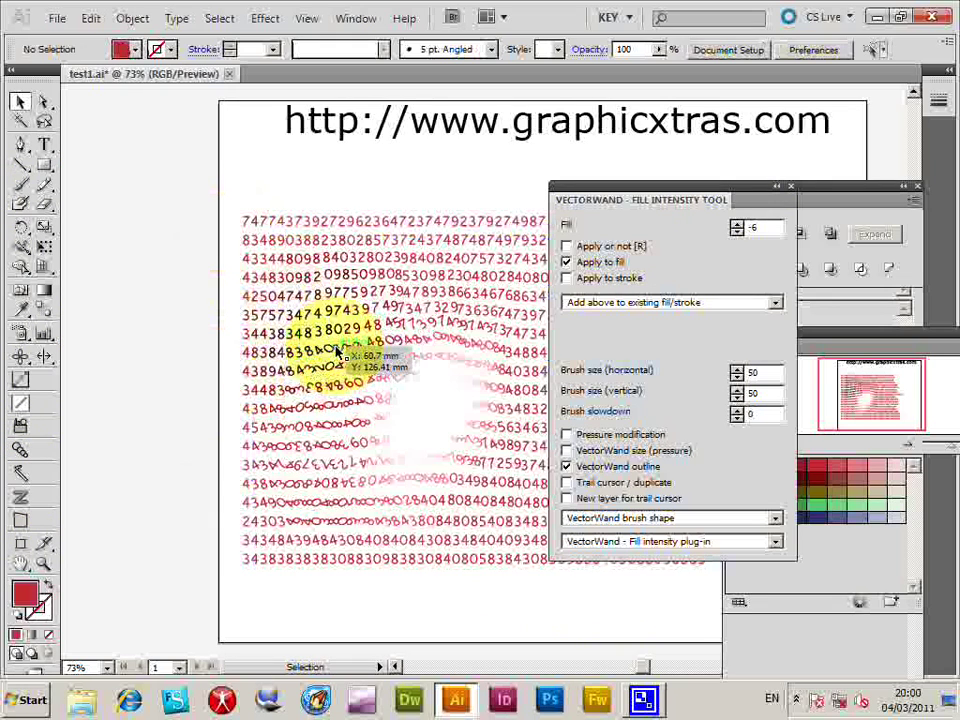
# Recolour the group's lower-left digits green with the VectorWand Fill plug-in, second channel at 6 and the others at -1.
pyautogui.click(425, 518)
pyautogui.click(640, 541)
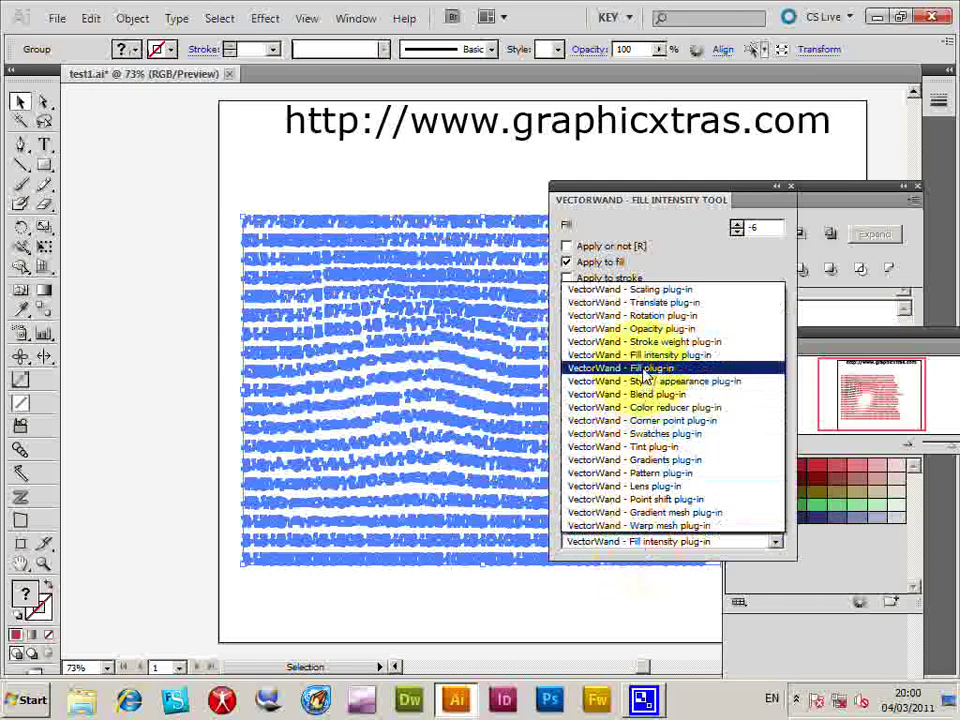
pyautogui.click(645, 370)
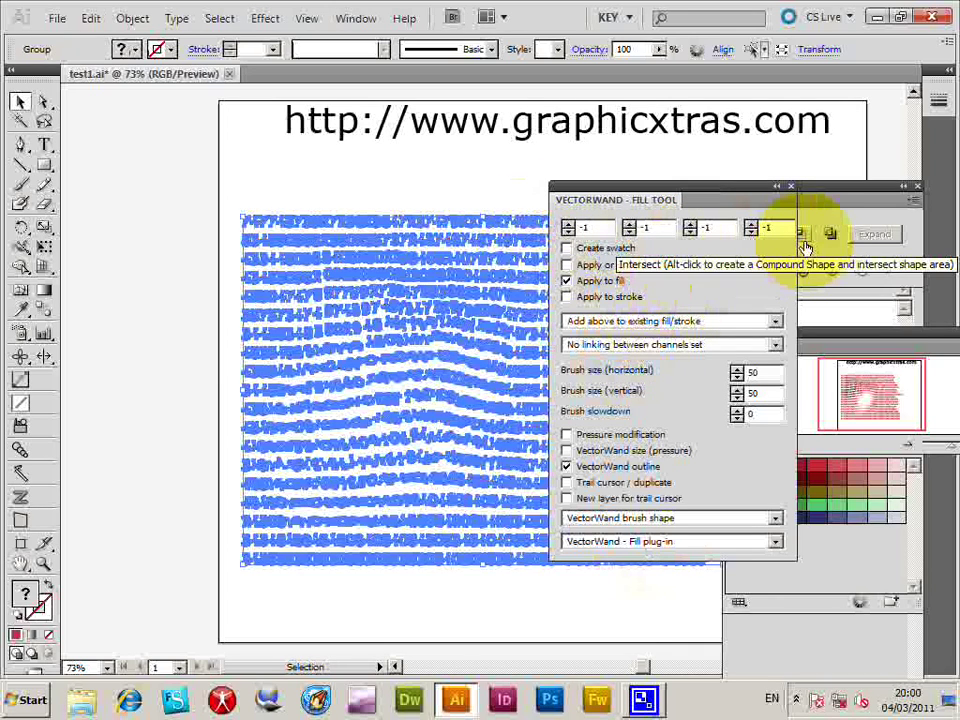
pyautogui.click(628, 224)
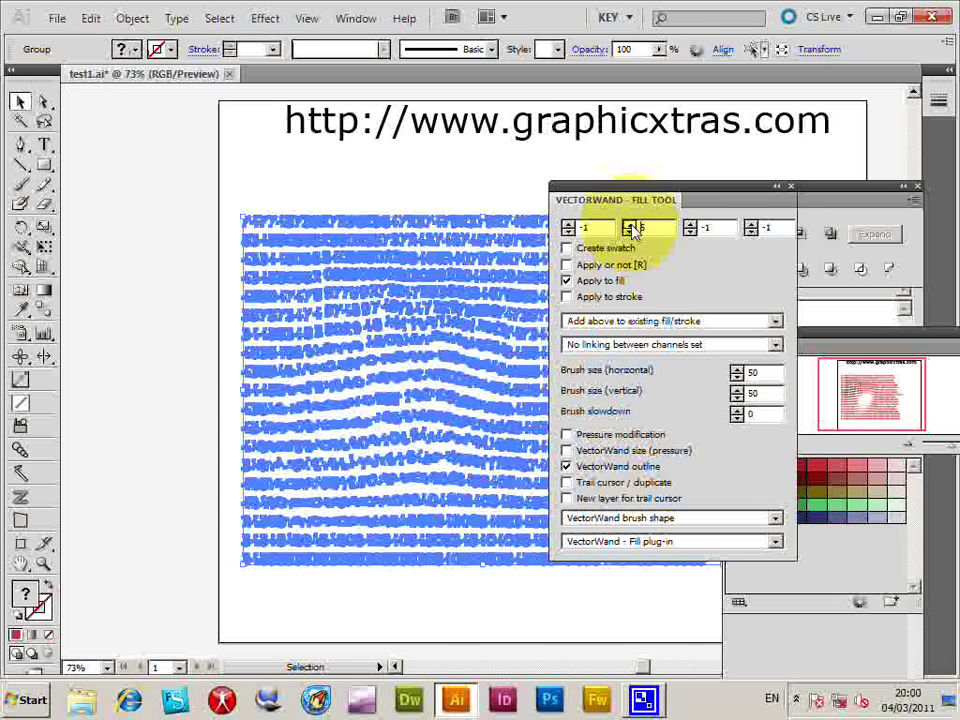
pyautogui.click(19, 475)
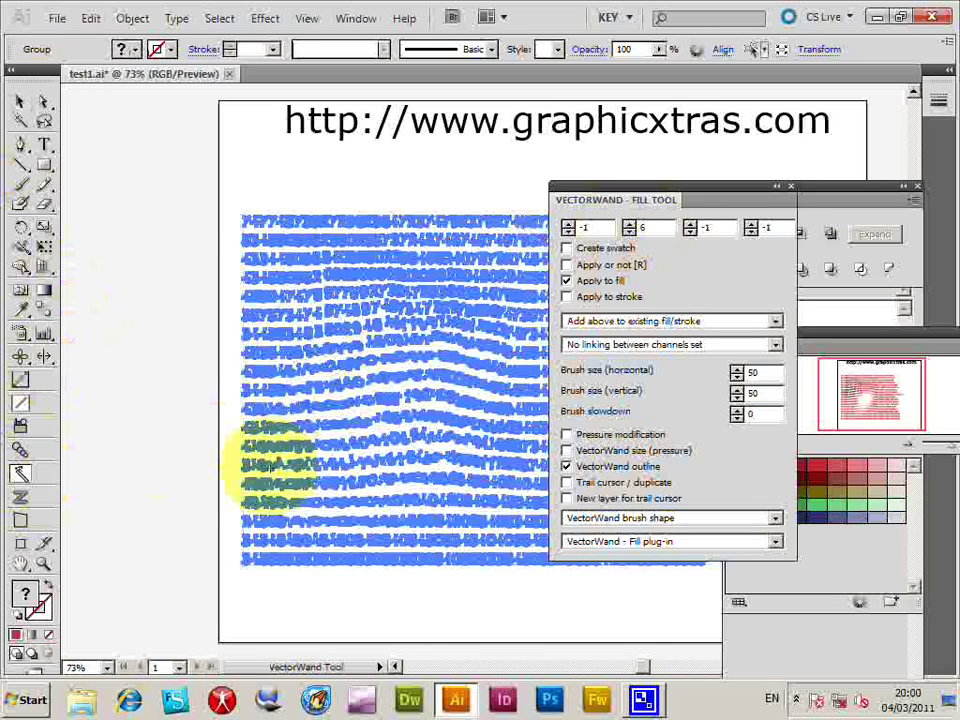
pyautogui.moveTo(268, 461)
pyautogui.mouseDown()
pyautogui.moveTo(289, 456)
pyautogui.moveTo(257, 504)
pyautogui.moveTo(310, 490)
pyautogui.moveTo(300, 468)
pyautogui.moveTo(340, 522)
pyautogui.mouseUp()
pyautogui.click(18, 101)
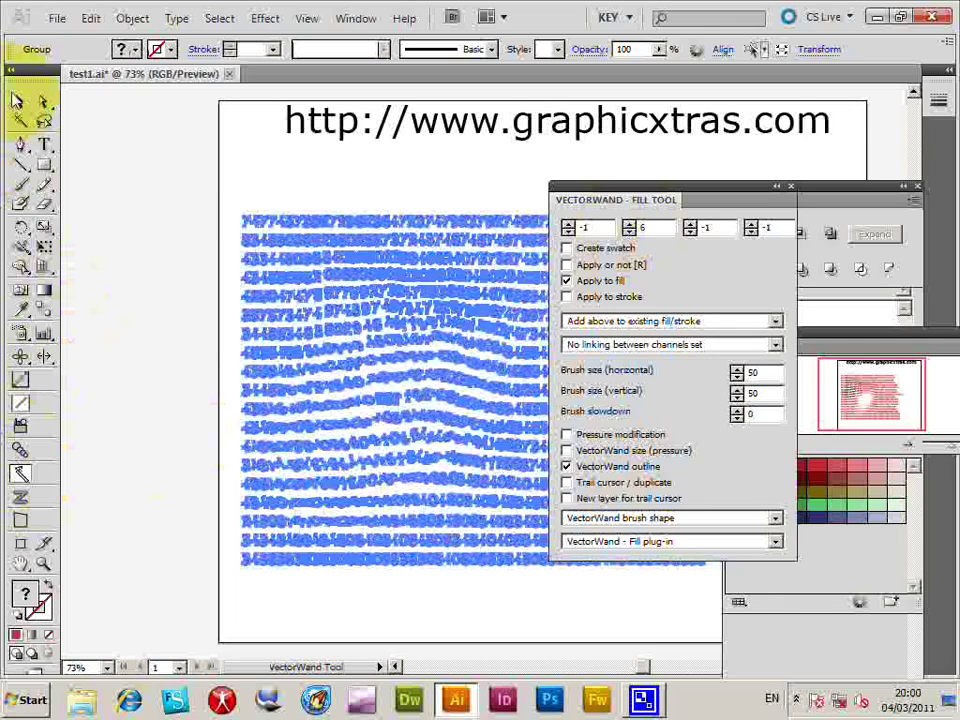
pyautogui.click(376, 485)
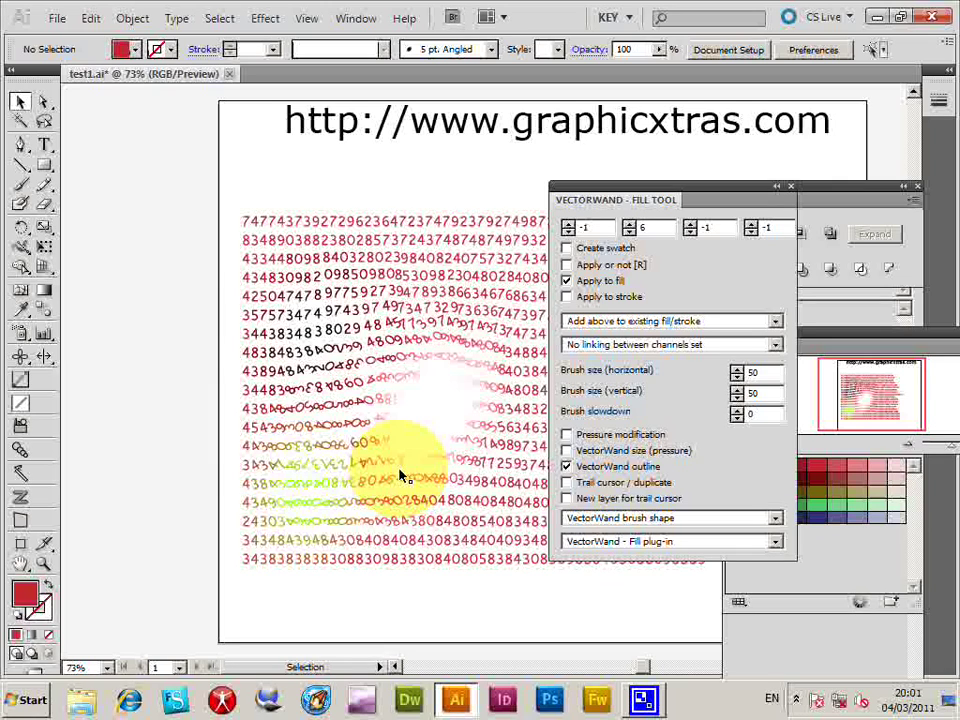
# Distort the digits in the group's upper-left and left areas with VectorWand Corner point strokes, all In and Out values at -10.
pyautogui.click(643, 541)
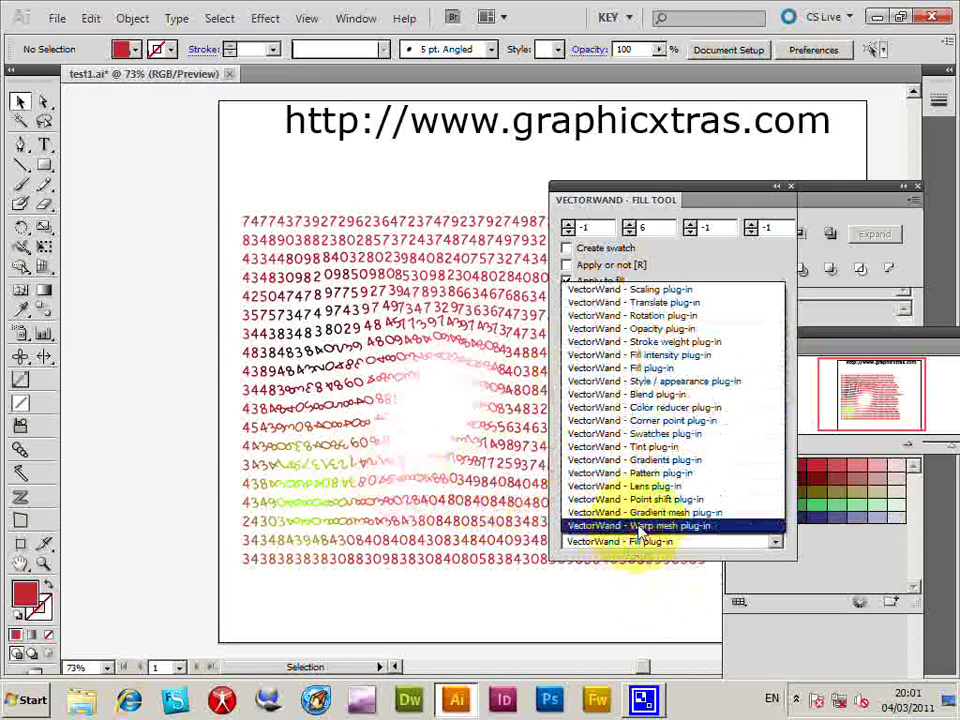
pyautogui.click(660, 421)
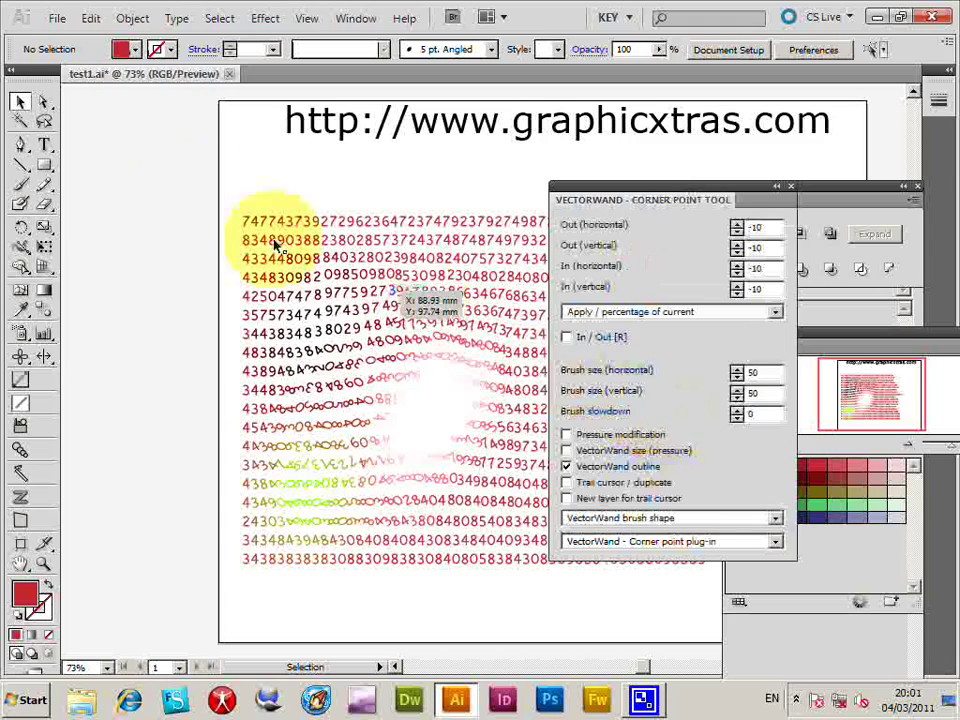
pyautogui.moveTo(230, 195); pyautogui.dragTo(489, 521)
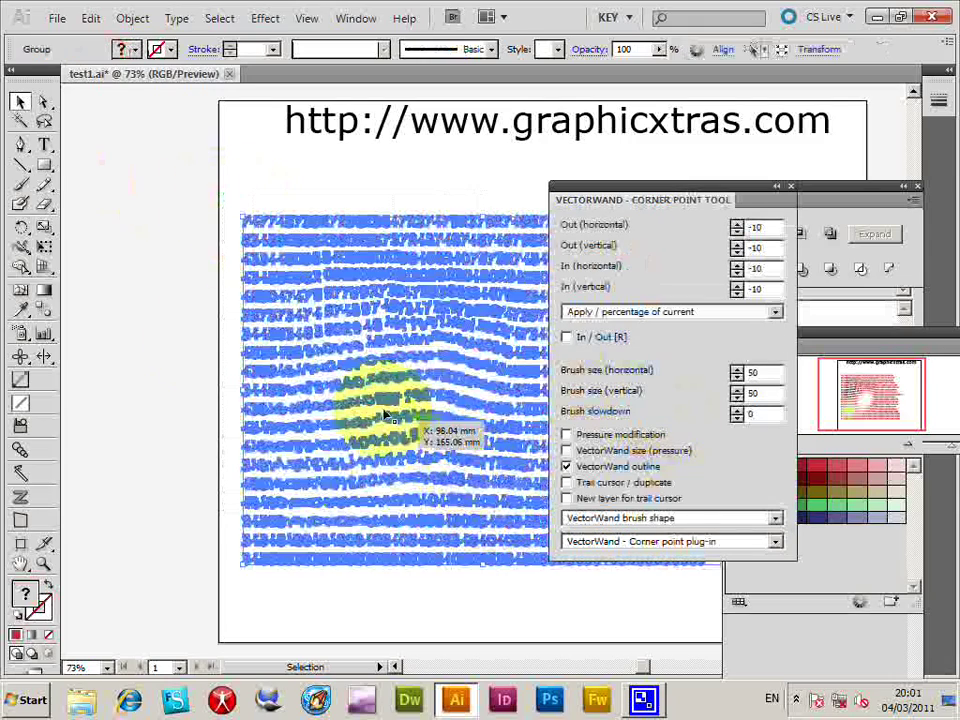
pyautogui.click(20, 473)
pyautogui.moveTo(316, 338)
pyautogui.mouseDown()
pyautogui.moveTo(319, 396)
pyautogui.moveTo(369, 281)
pyautogui.moveTo(284, 401)
pyautogui.moveTo(354, 346)
pyautogui.moveTo(396, 326)
pyautogui.mouseUp()
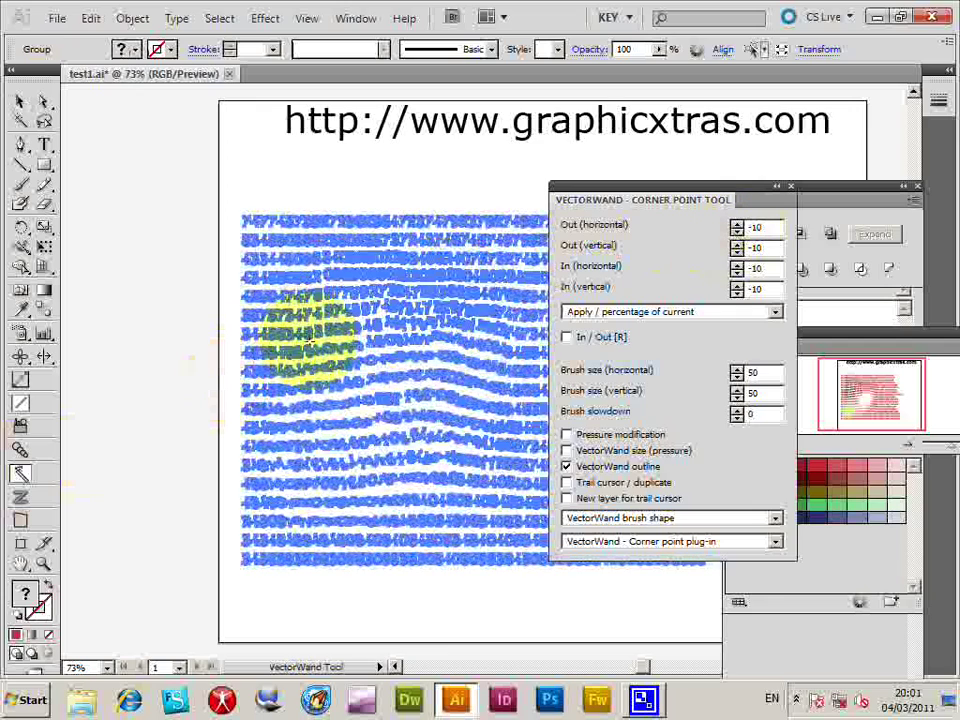
pyautogui.moveTo(310, 350)
pyautogui.mouseDown()
pyautogui.moveTo(312, 461)
pyautogui.moveTo(338, 385)
pyautogui.moveTo(285, 476)
pyautogui.mouseUp()
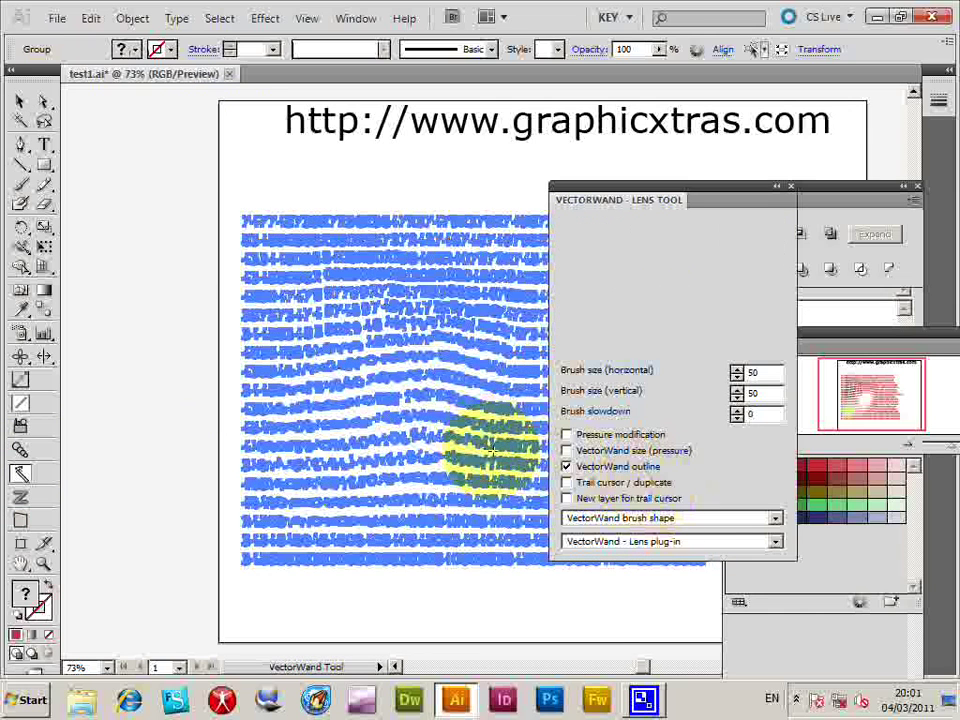
# Distort the digits in the block's lower middle with a VectorWand Lens plug-in stroke at brush size 50 by 50.
pyautogui.moveTo(490, 452)
pyautogui.mouseDown()
pyautogui.moveTo(420, 456)
pyautogui.moveTo(432, 508)
pyautogui.moveTo(420, 558)
pyautogui.moveTo(430, 540)
pyautogui.moveTo(294, 497)
pyautogui.moveTo(418, 561)
pyautogui.moveTo(490, 550)
pyautogui.moveTo(470, 535)
pyautogui.moveTo(502, 502)
pyautogui.moveTo(474, 462)
pyautogui.mouseUp()
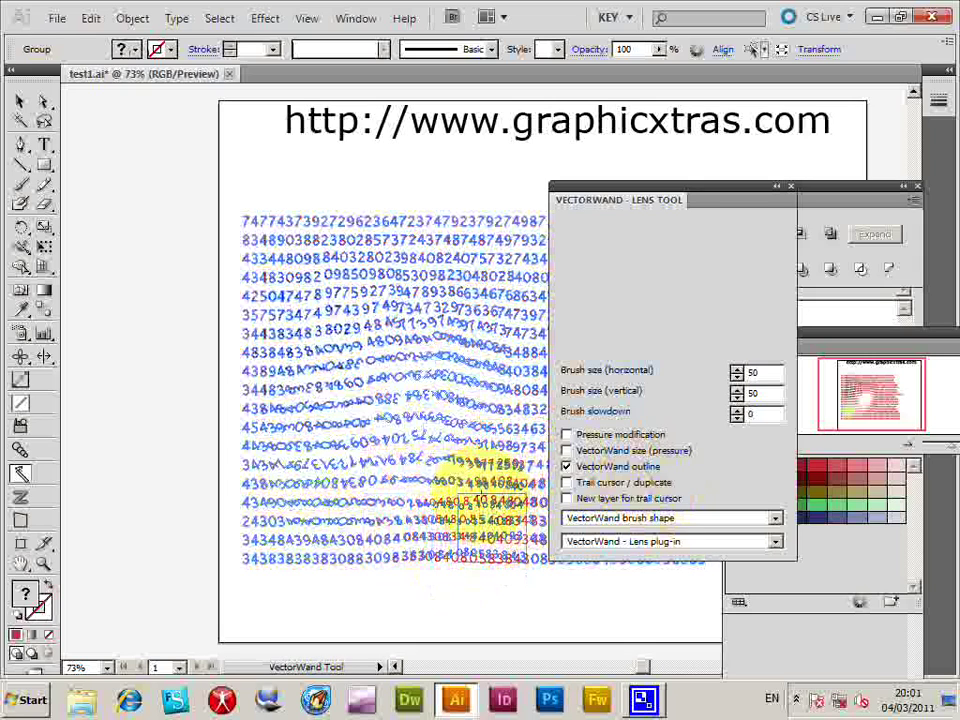
# Shift the points of the group's central digits with a VectorWand Point shift stroke at 0.5 horizontal and vertical, following the brush.
pyautogui.click(643, 541)
pyautogui.click(612, 505)
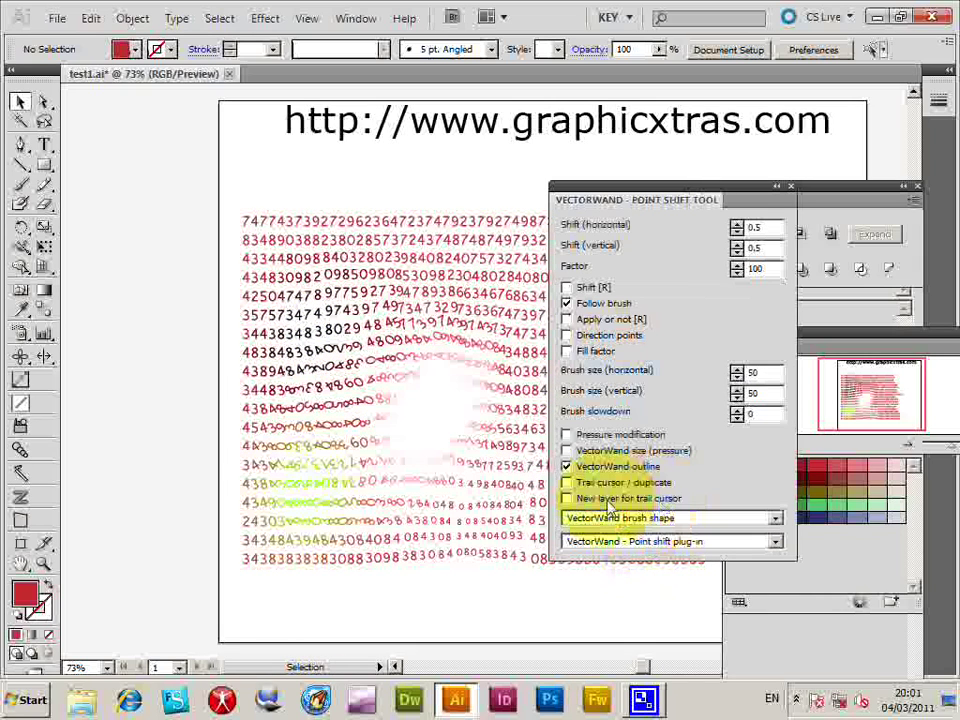
pyautogui.hotkey('ctrl', 'a')
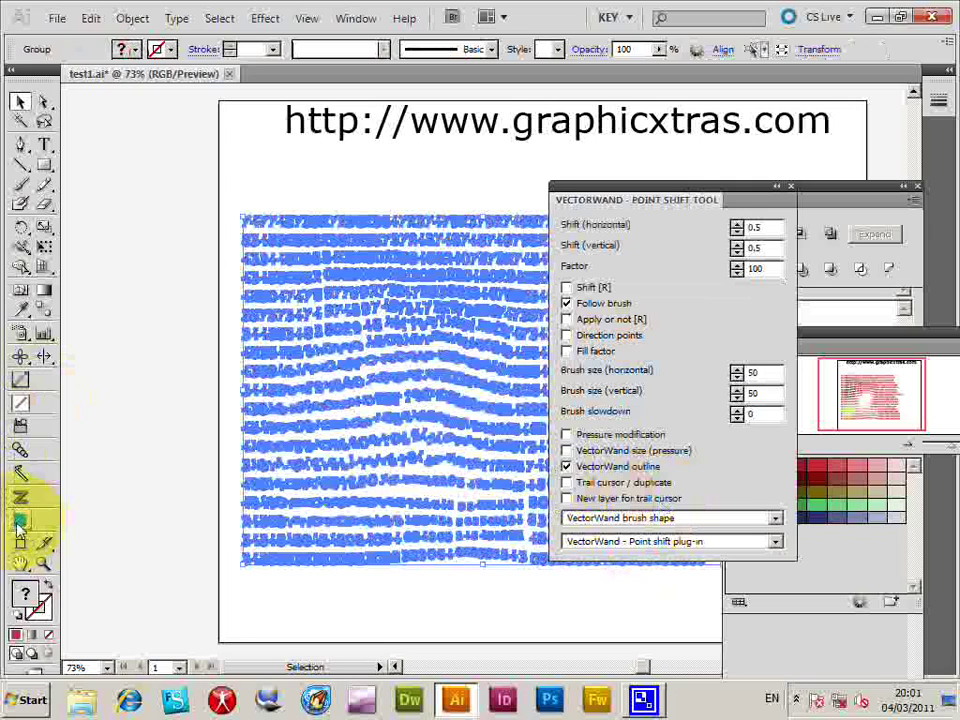
pyautogui.click(20, 473)
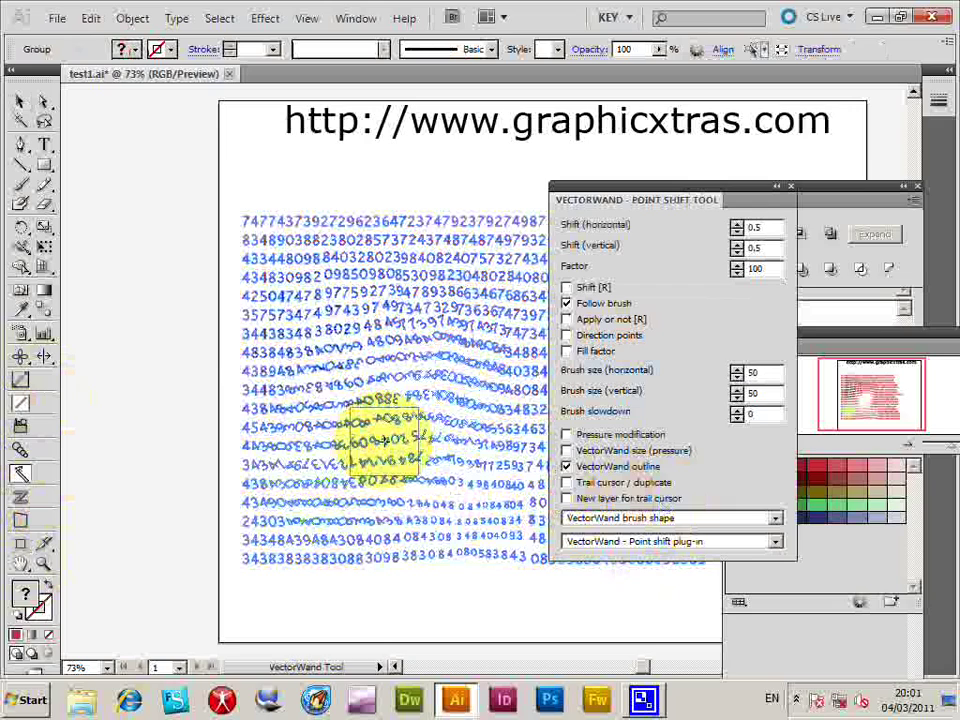
pyautogui.moveTo(387, 445)
pyautogui.mouseDown()
pyautogui.moveTo(301, 348)
pyautogui.moveTo(341, 298)
pyautogui.moveTo(346, 338)
pyautogui.moveTo(366, 308)
pyautogui.moveTo(396, 348)
pyautogui.moveTo(386, 393)
pyautogui.moveTo(346, 423)
pyautogui.moveTo(371, 448)
pyautogui.moveTo(421, 458)
pyautogui.moveTo(396, 503)
pyautogui.moveTo(391, 490)
pyautogui.moveTo(440, 525)
pyautogui.mouseUp()
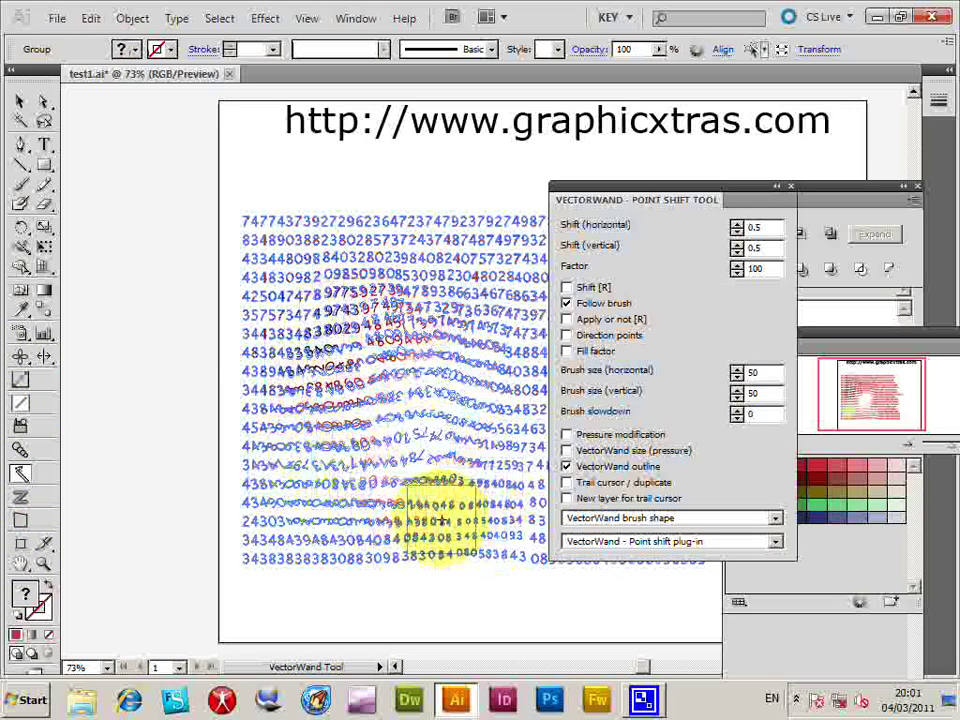
pyautogui.click(20, 101)
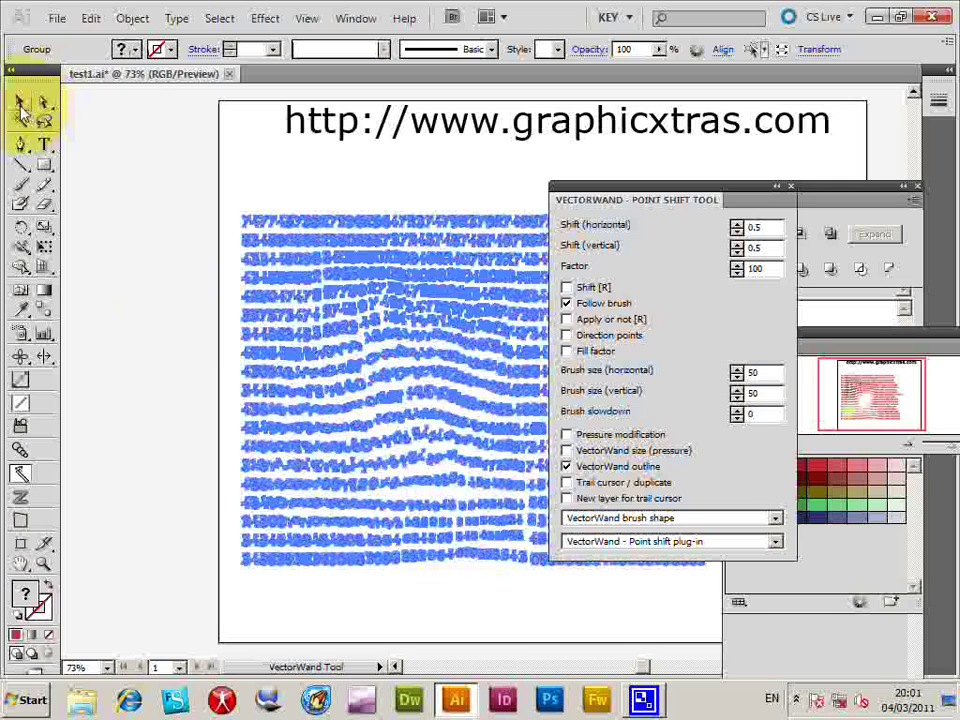
pyautogui.click(142, 248)
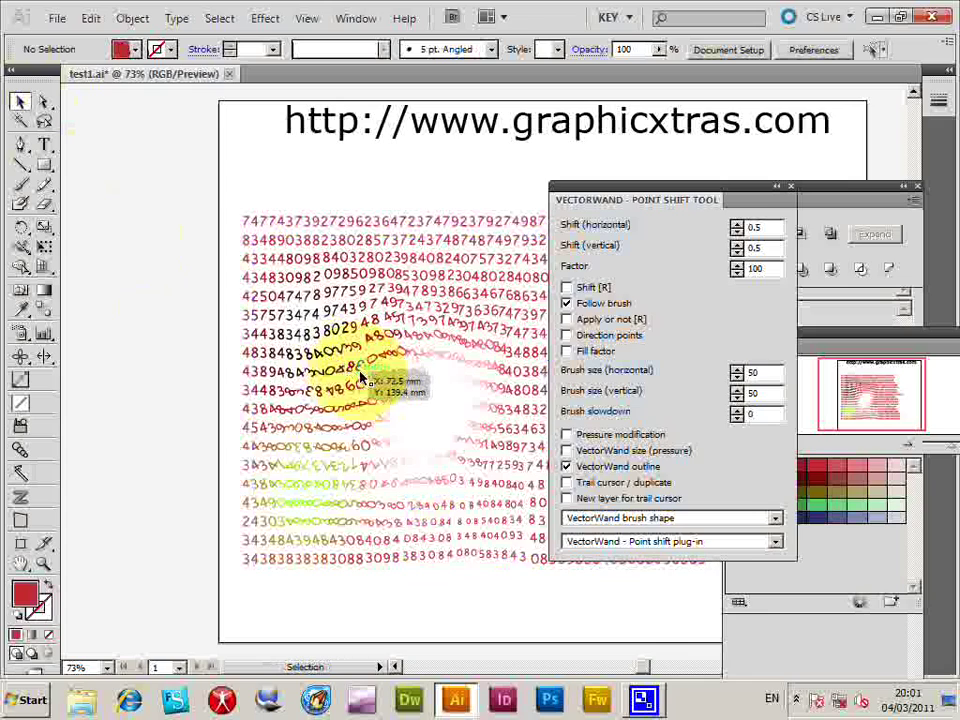
# Enlarge the number group toward the artboard's upper left and delete the whole group.
pyautogui.moveTo(365, 378)
pyautogui.mouseDown()
pyautogui.moveTo(313, 340)
pyautogui.moveTo(302, 463)
pyautogui.moveTo(263, 392)
pyautogui.moveTo(346, 428)
pyautogui.moveTo(366, 283)
pyautogui.mouseUp()
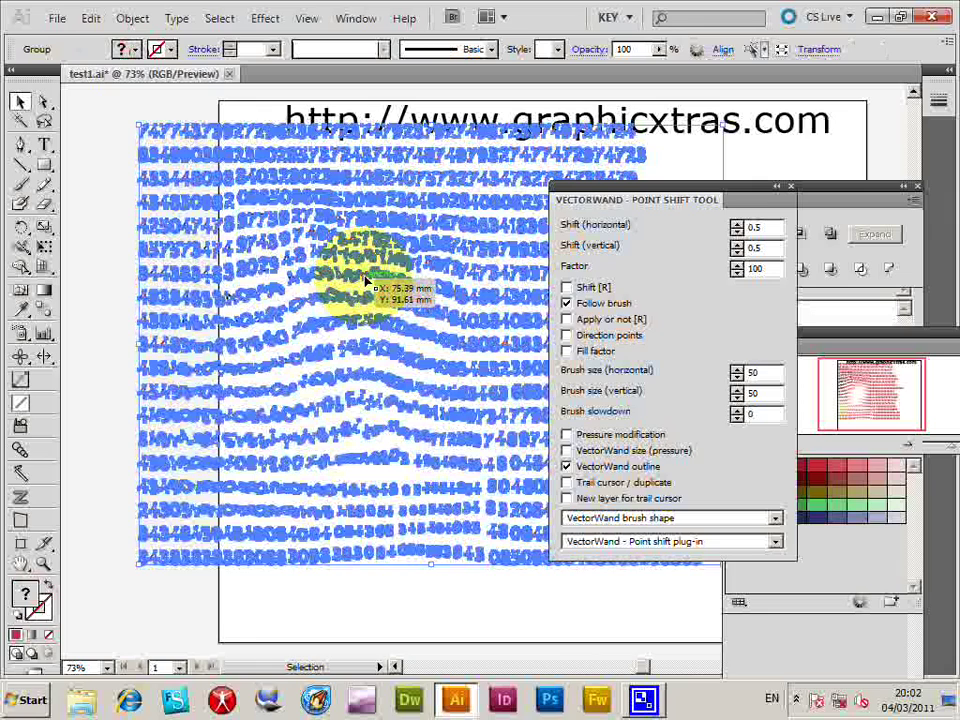
pyautogui.press('Delete')
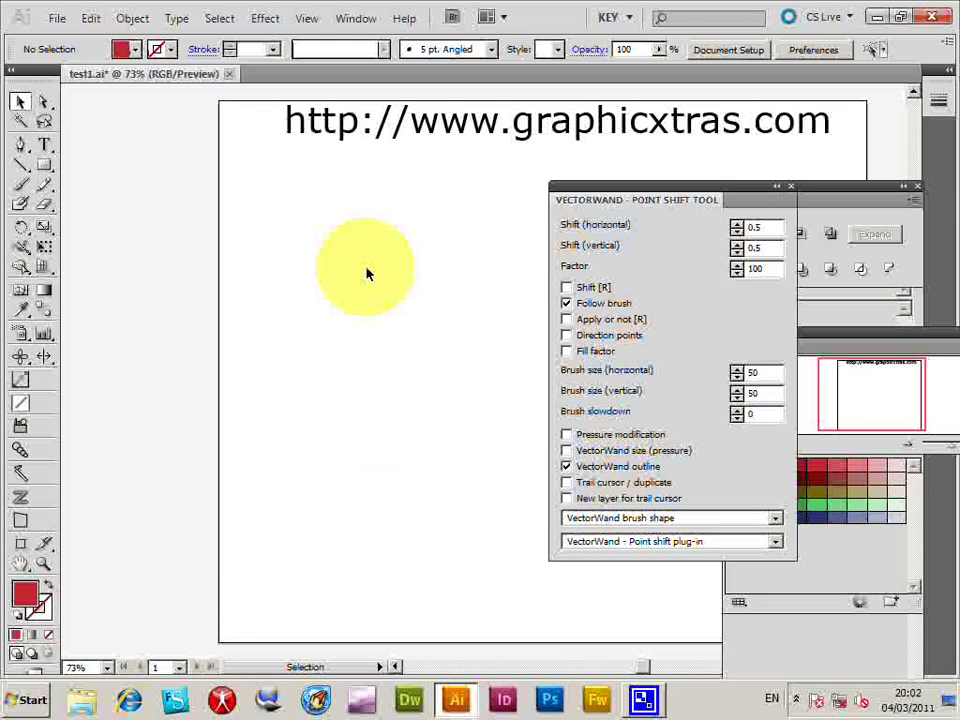